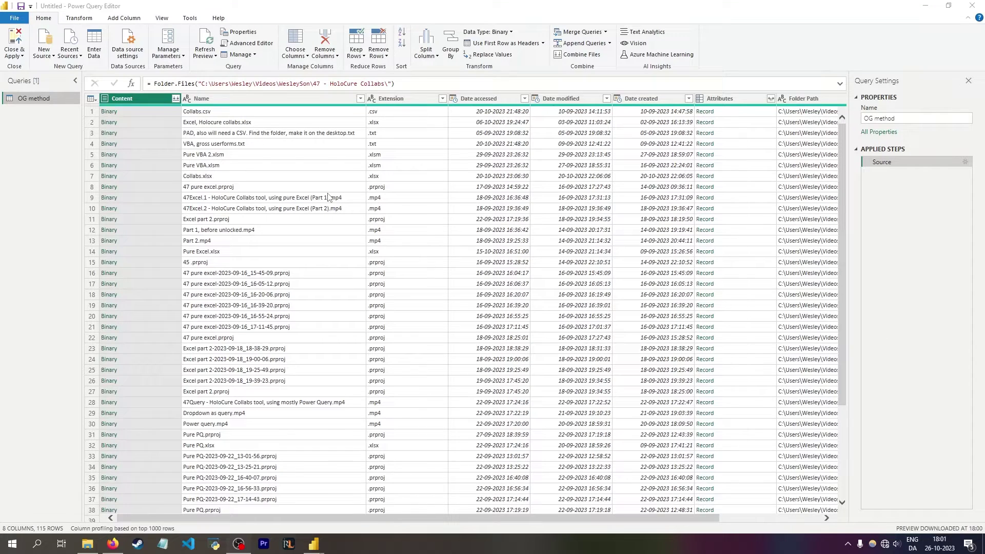
Inspect the Source file list, its folder path and the first file's creation timestamp
left_click(332, 156)
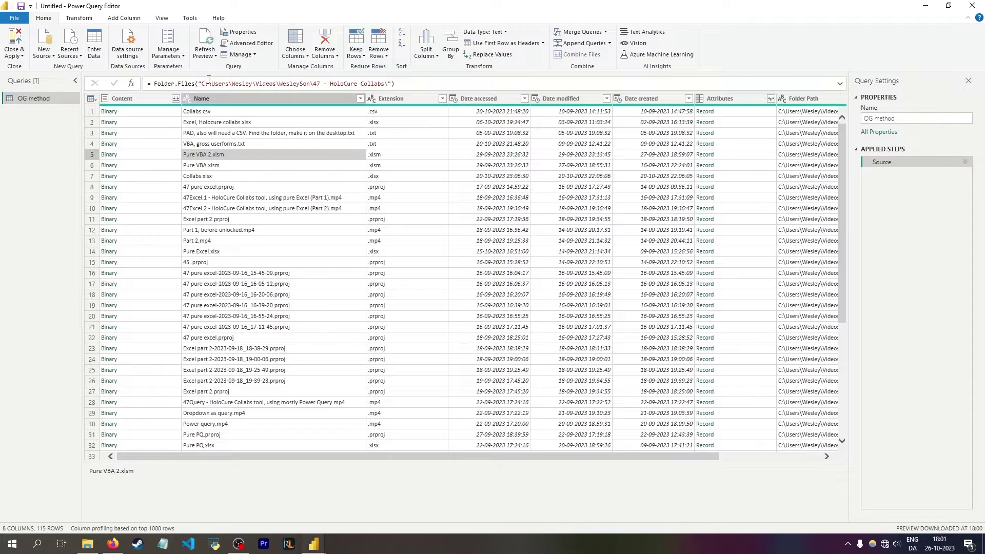
left_click_drag(201, 83, 388, 83)
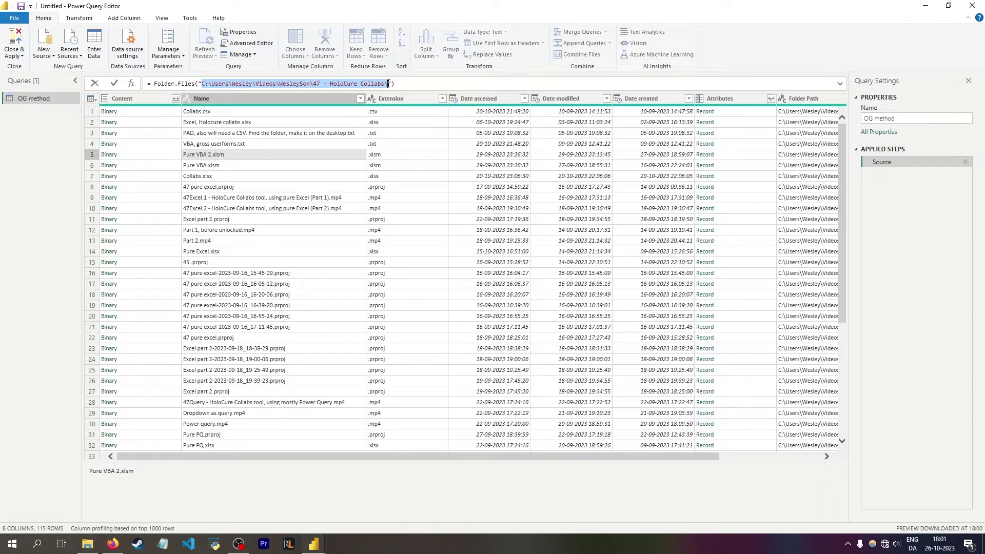
left_click(638, 99)
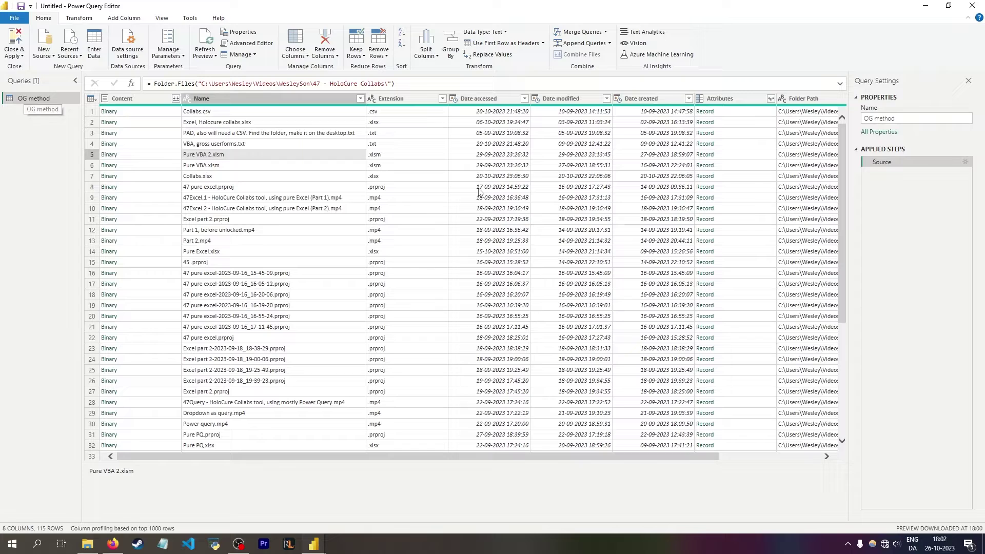
left_click(649, 113)
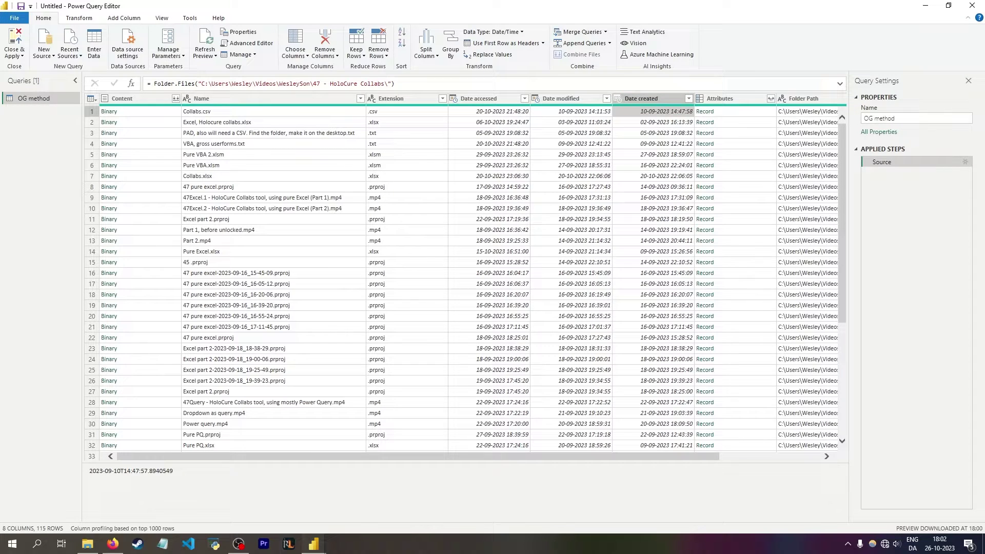
Sort files by Date created newest first and keep only the top 1 row
left_click(686, 100)
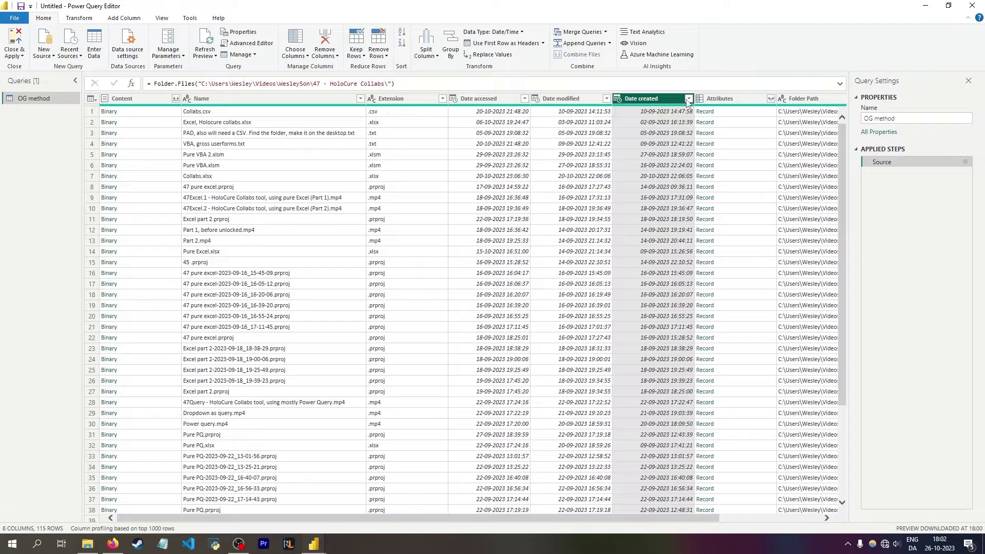
left_click(688, 99)
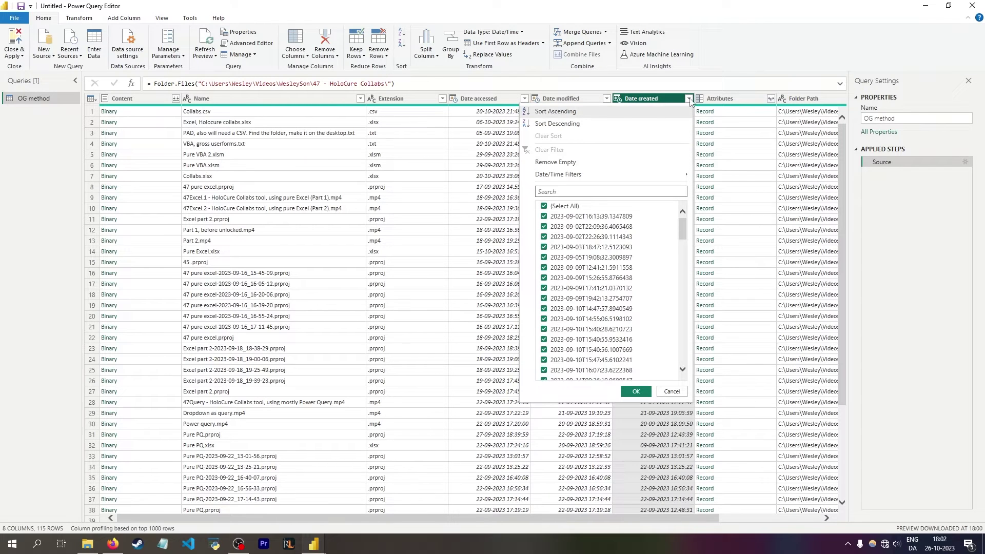
left_click(593, 128)
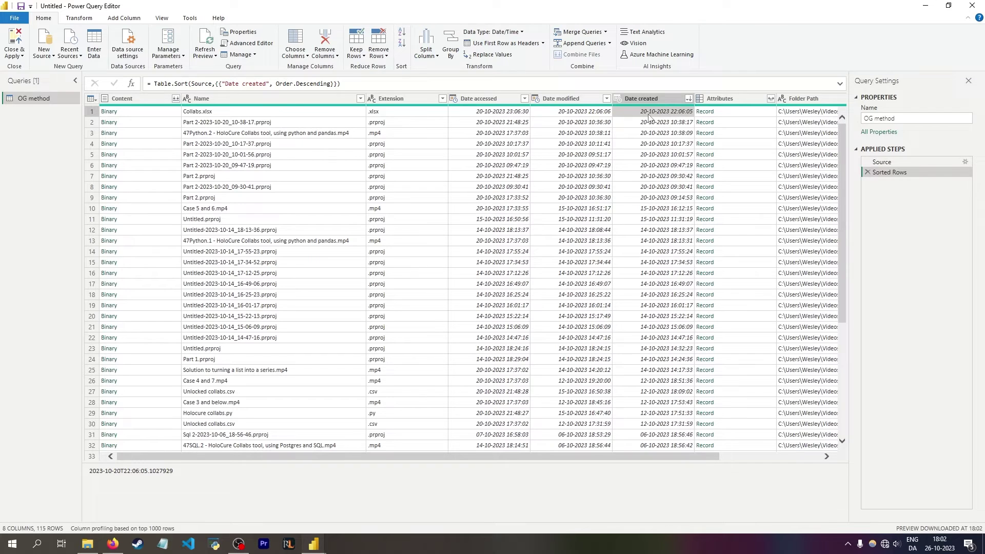
left_click(361, 57)
left_click(368, 67)
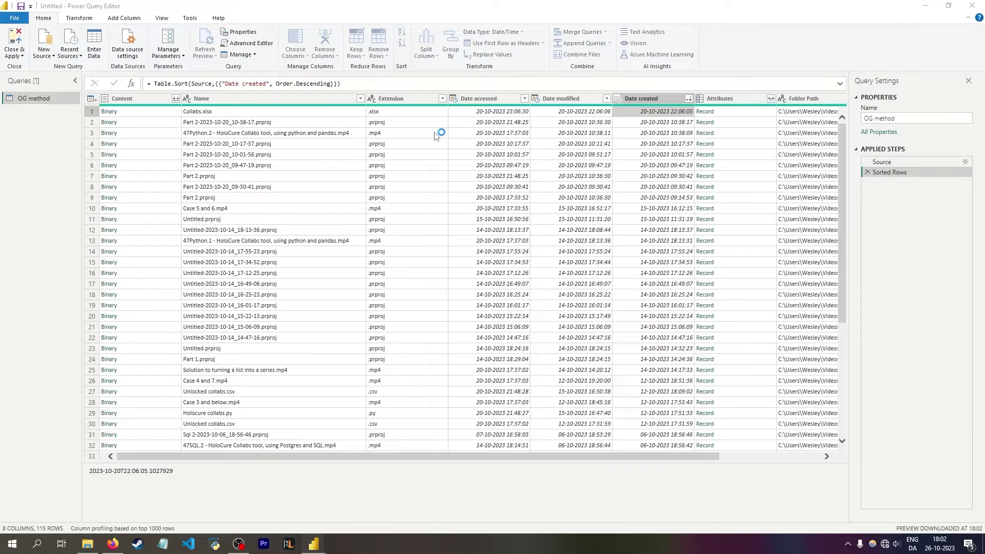
type("1")
key("Return")
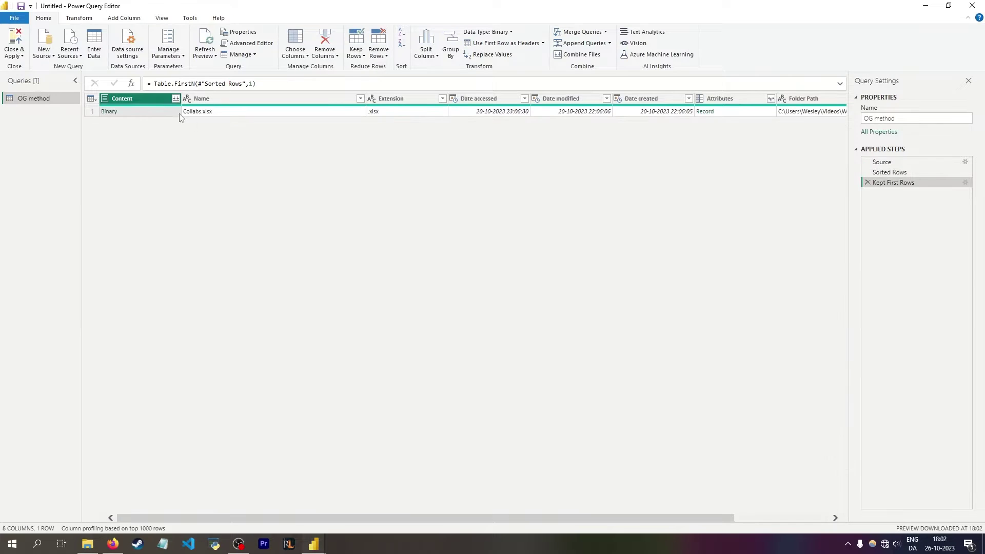
Remove every column except Content
left_click(150, 100)
right_click(150, 100)
left_click(188, 133)
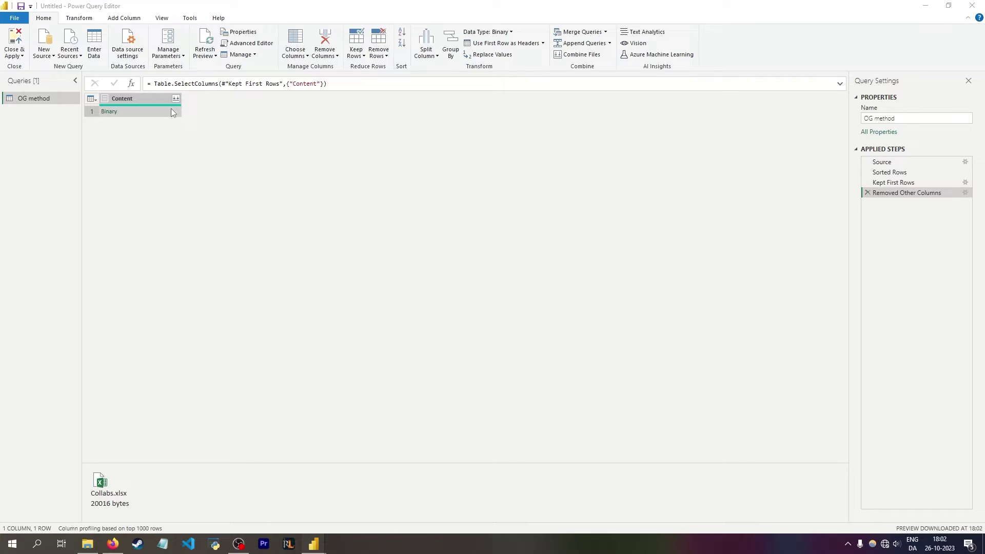
Review the Source, Sorted Rows and Kept First Rows steps, then select the Source formula
left_click(893, 162)
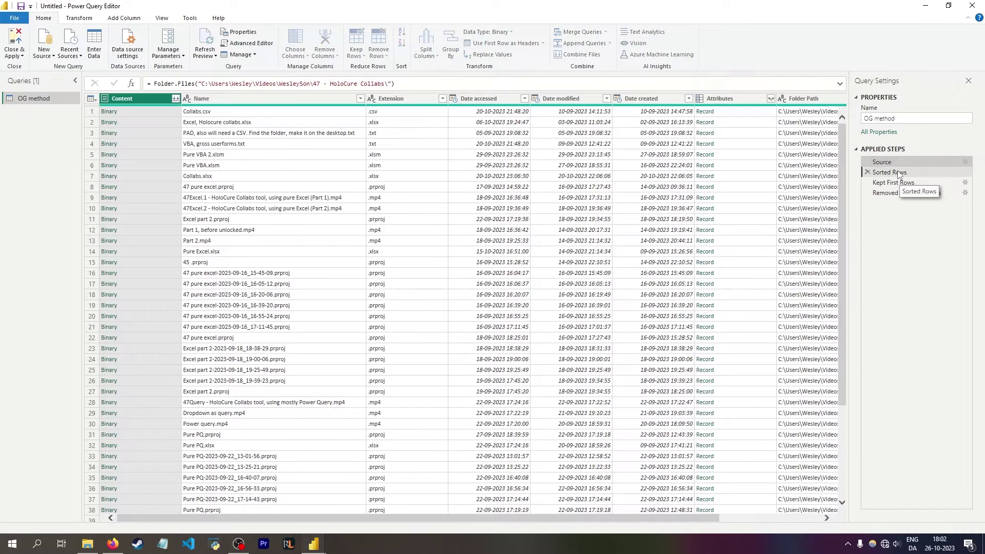
left_click(899, 172)
left_click(898, 184)
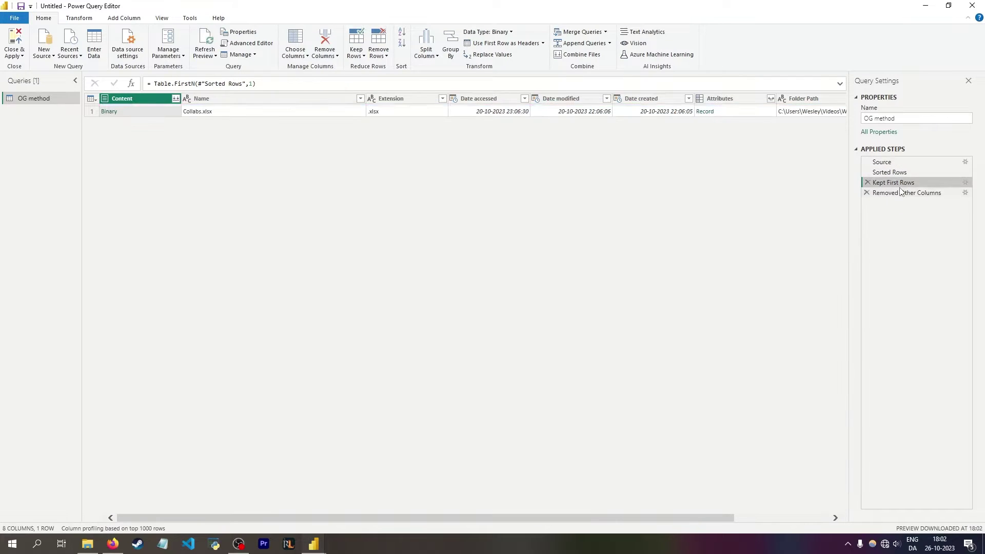
left_click(899, 162)
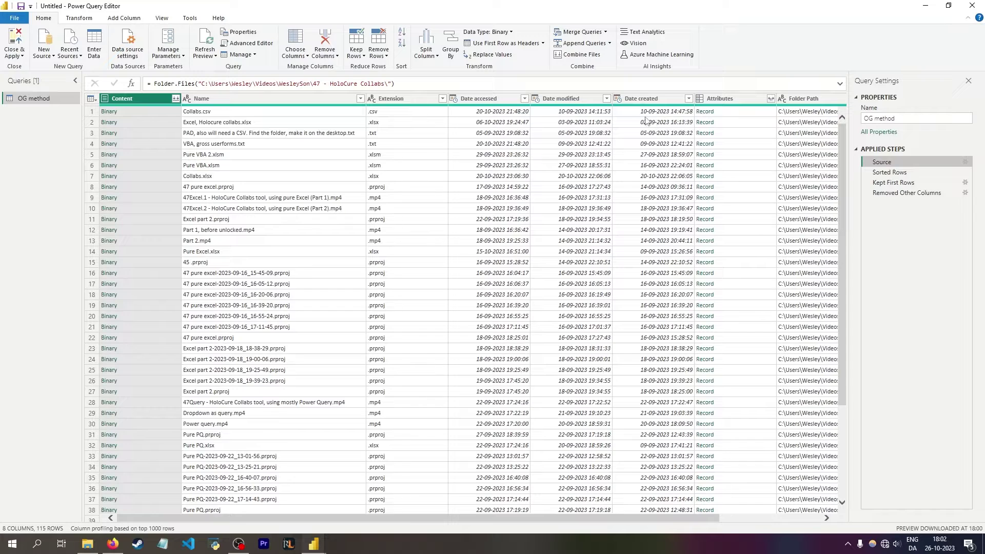
left_click_drag(396, 83, 143, 84)
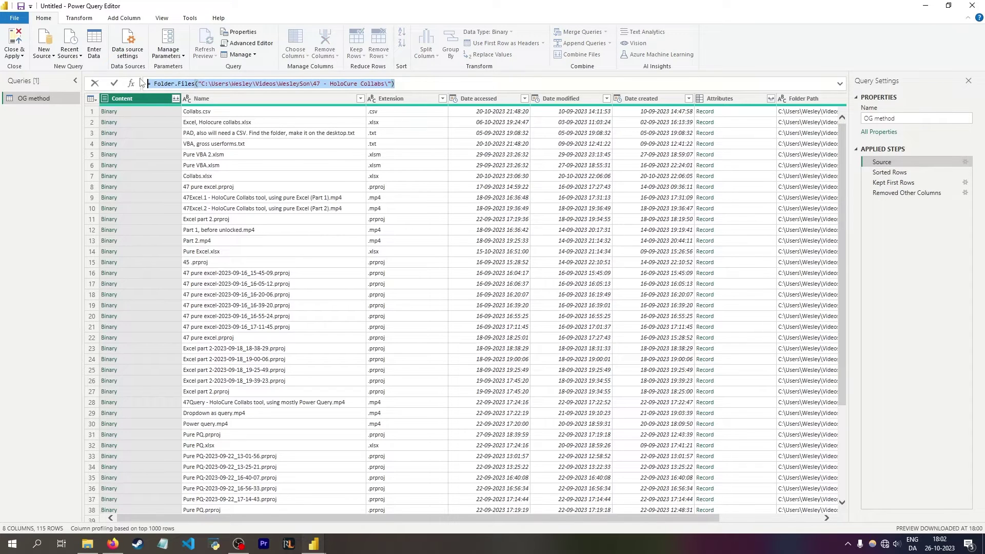
Paste the copied Source formula as a new query named 'Intermediary step'
key("ctrl+c")
left_click(51, 151)
right_click(53, 128)
left_click(69, 134)
left_click(652, 112)
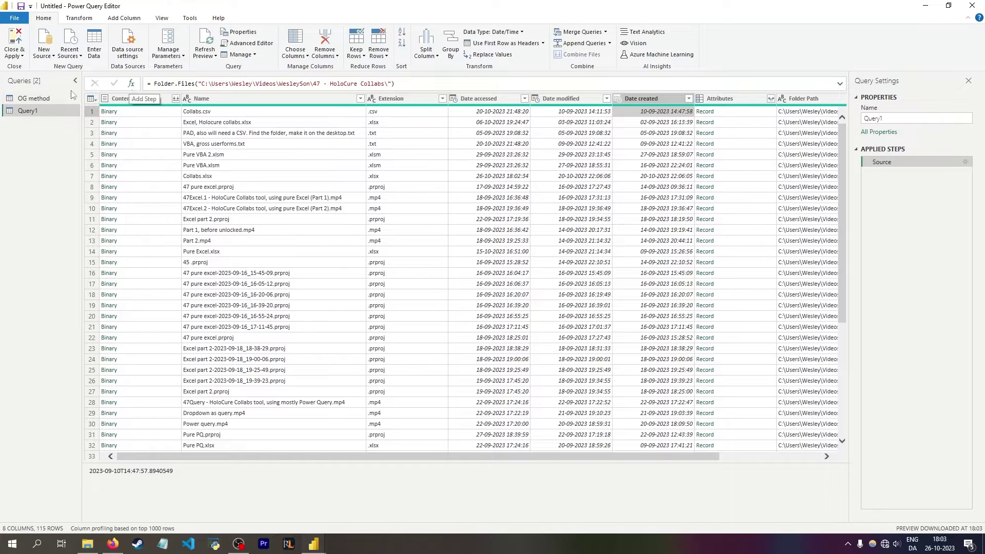
double_click(35, 112)
type("Intermediary step")
key("Return")
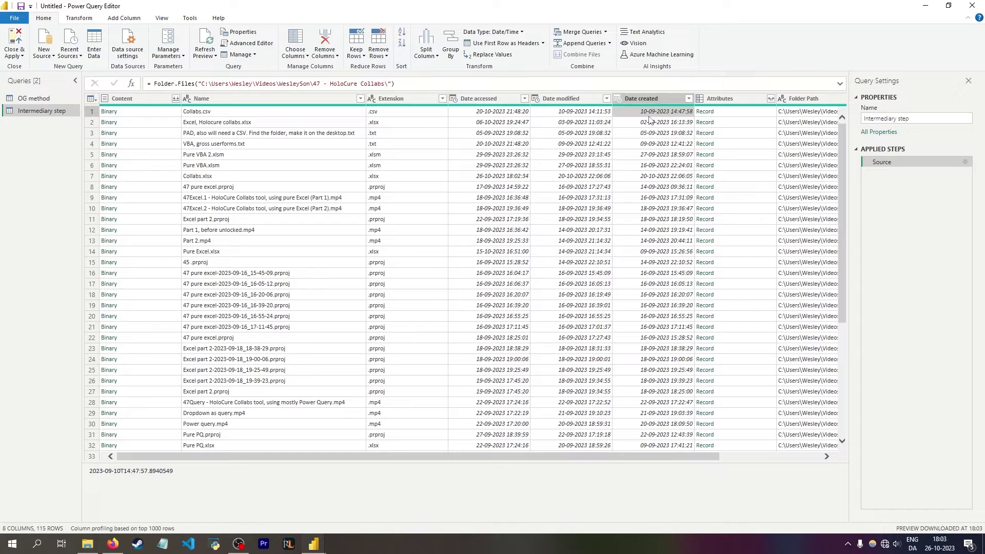
Add a custom step = List.Max(Source[Date created]) returning the latest creation date
left_click(131, 84)
double_click(155, 83)
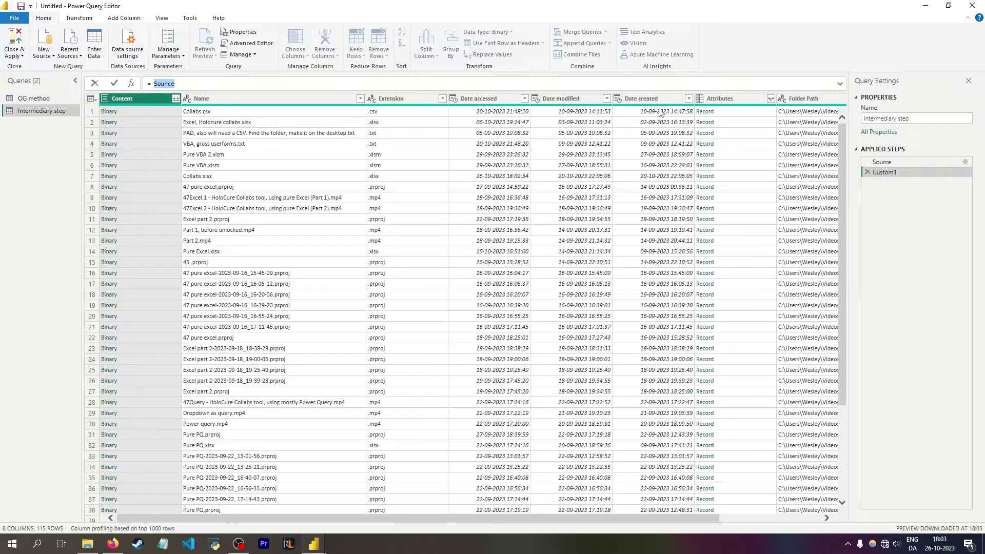
type("listm")
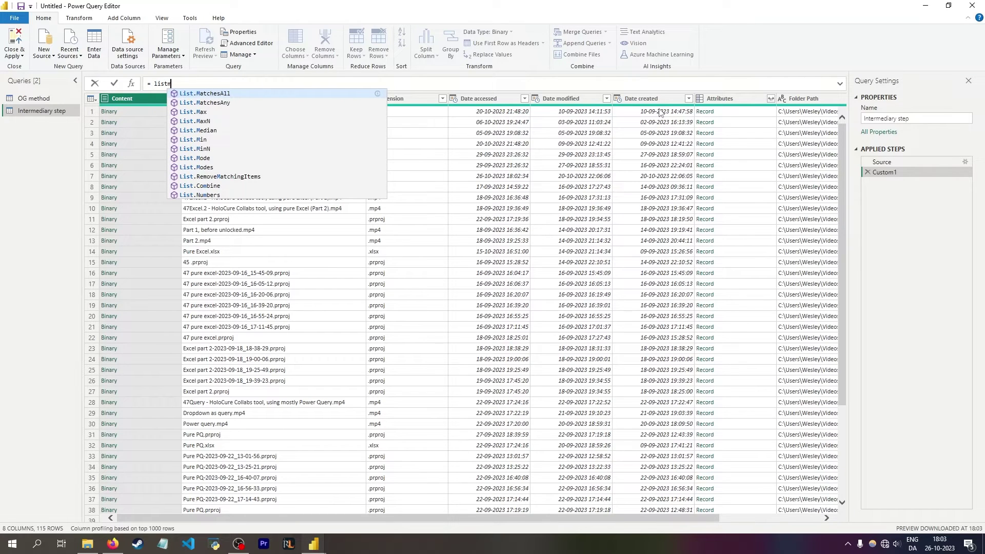
key("Down")
key("Down")
key("Tab")
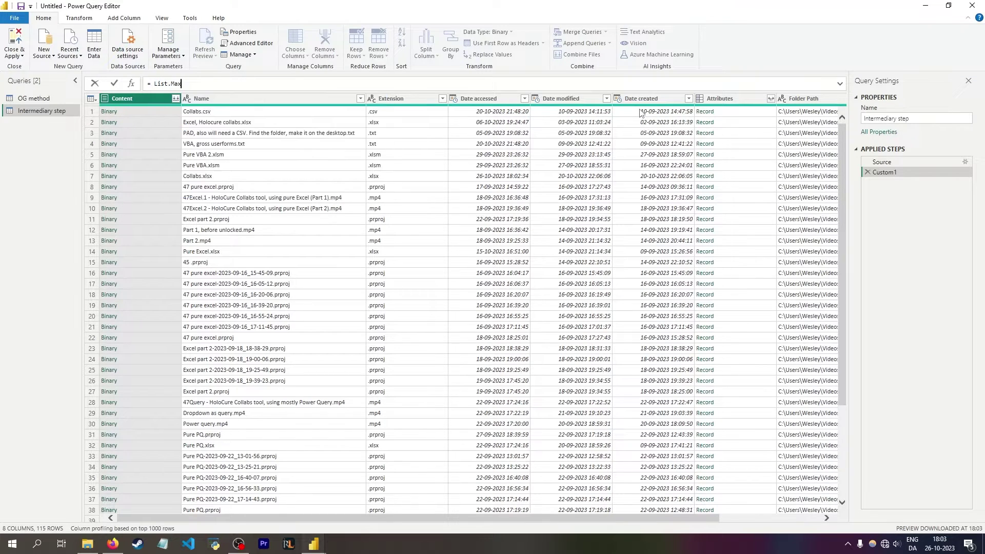
type("(Source")
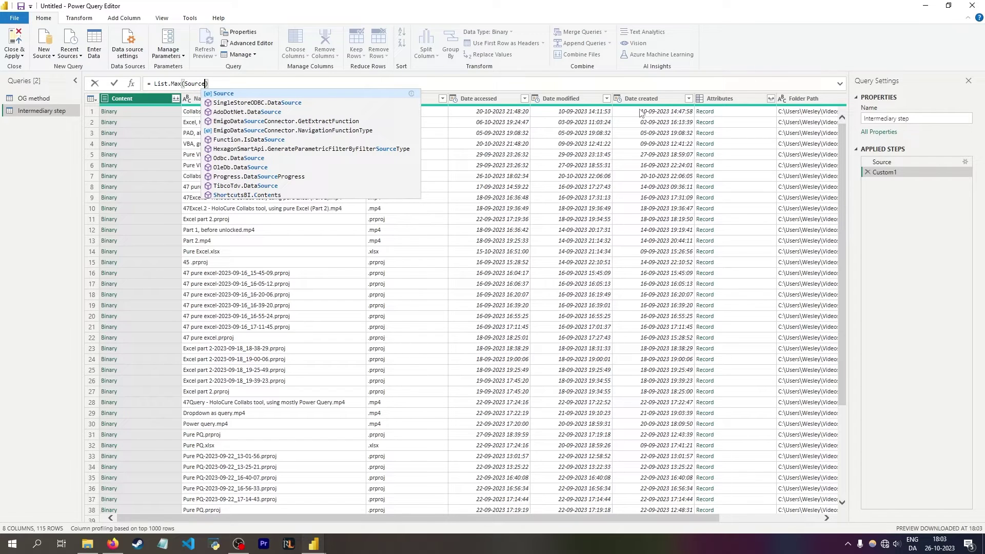
type("[")
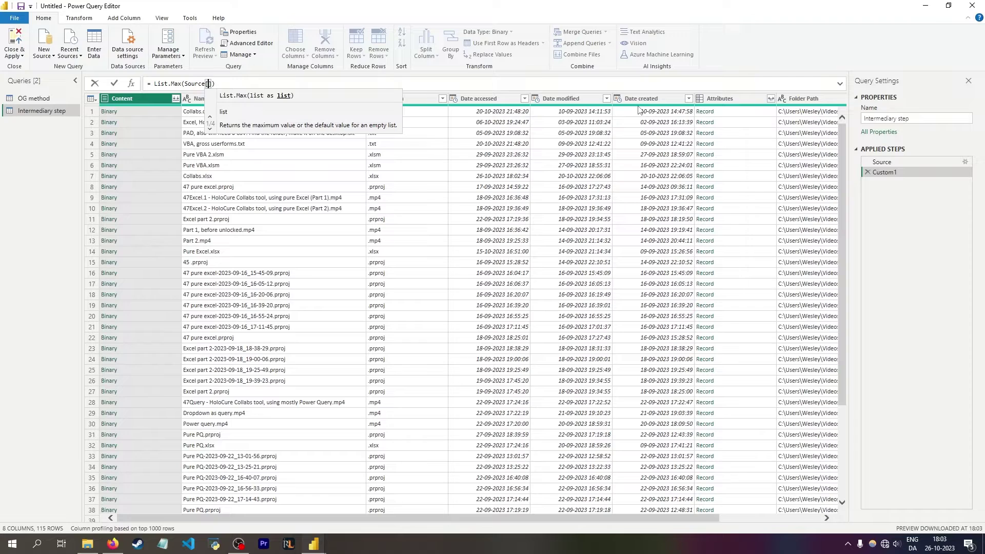
type("Date created")
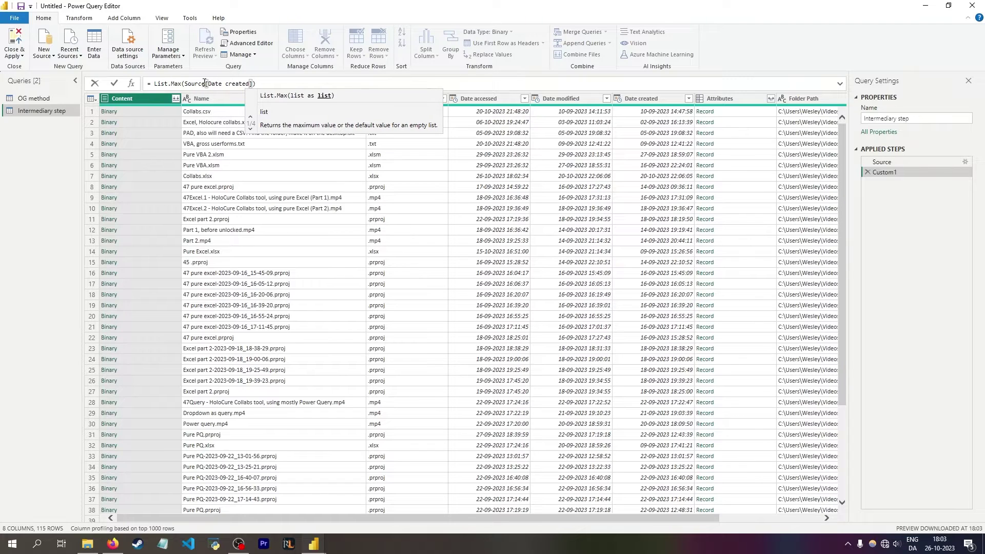
left_click(208, 83)
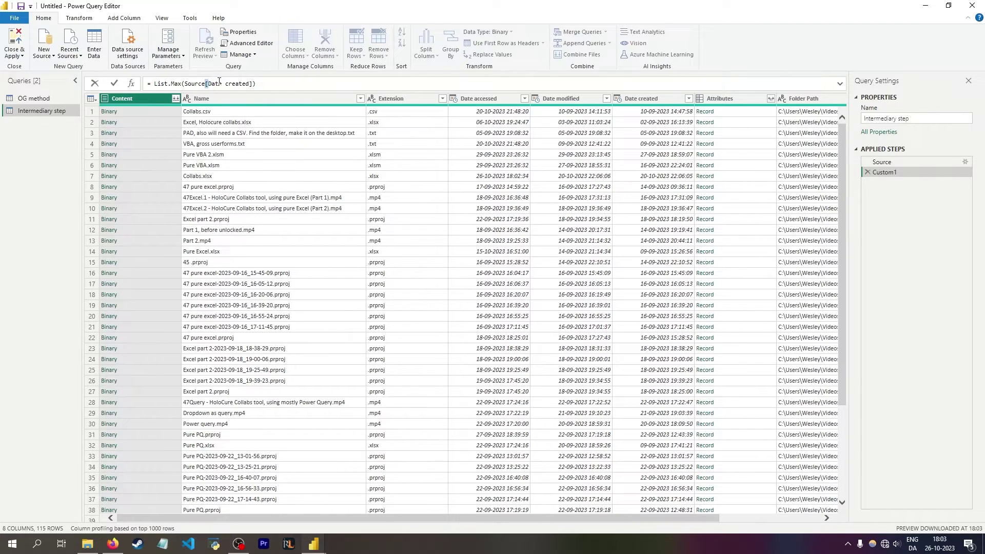
left_click(226, 83)
left_click(208, 83)
key("Return")
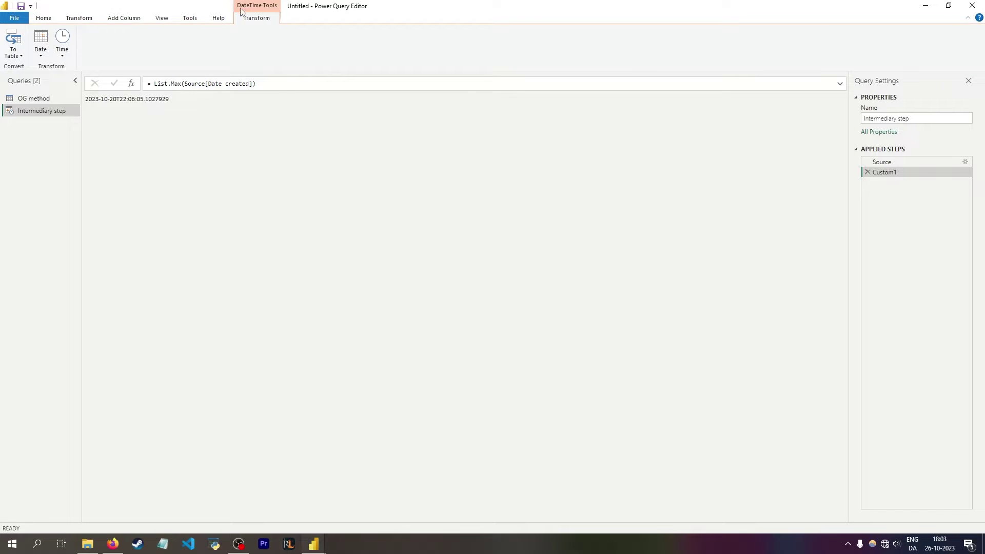
Add a Custom2 step and rename the Custom1 step to 'Max date'
left_click(132, 83)
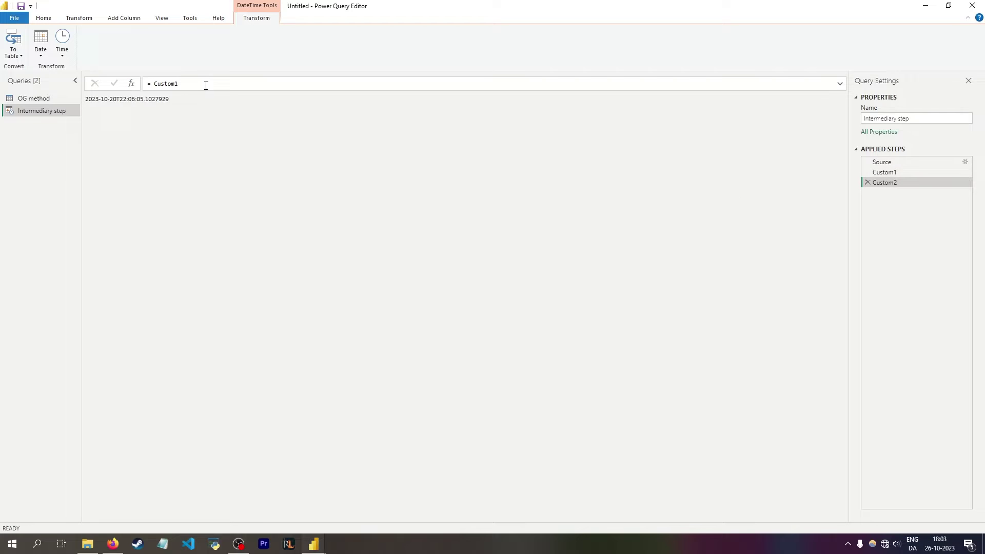
left_click_drag(178, 84, 157, 84)
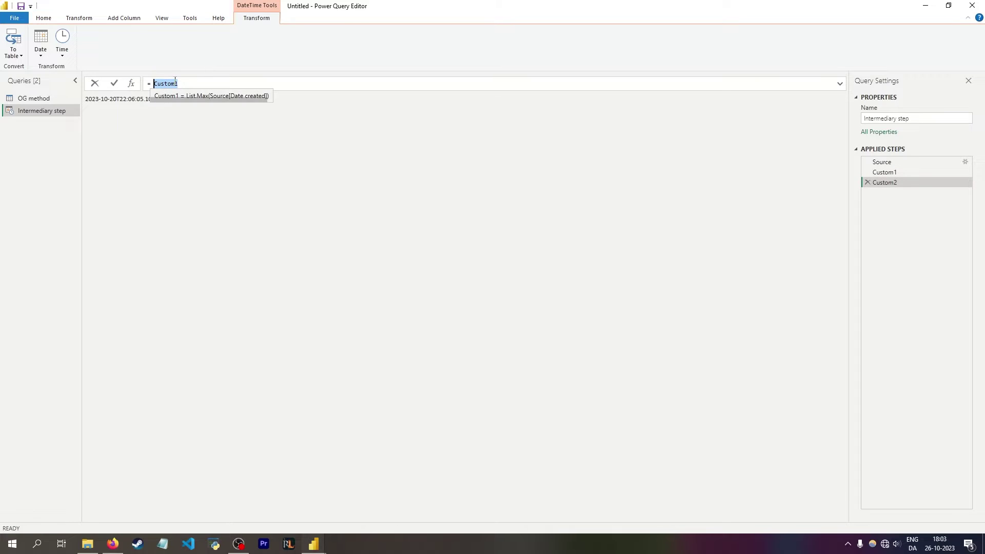
key("ctrl+a")
left_click(905, 211)
double_click(885, 172)
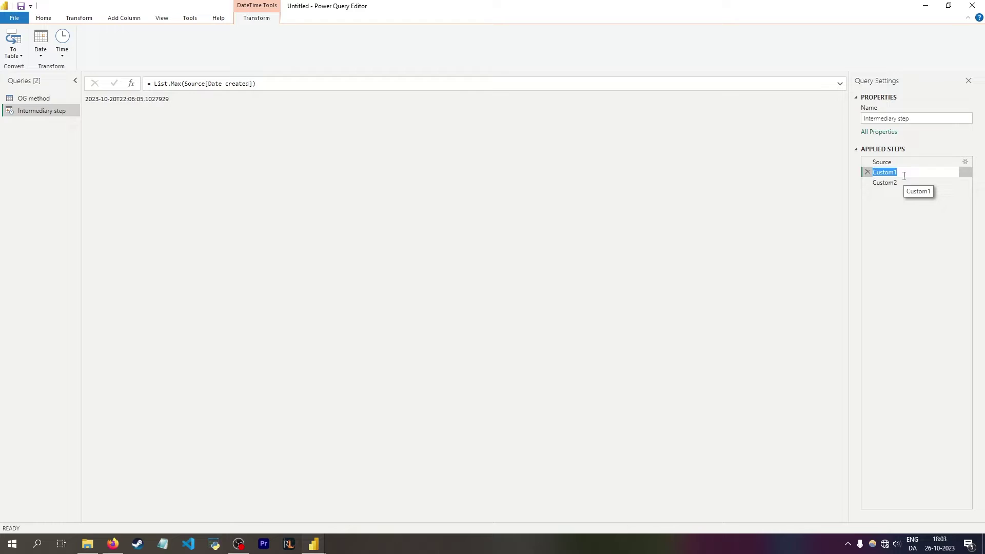
type("Max date")
left_click(885, 183)
Point the Custom2 step back at Source
left_click(191, 83)
key("shift+Home")
key("ctrl+shift+Right")
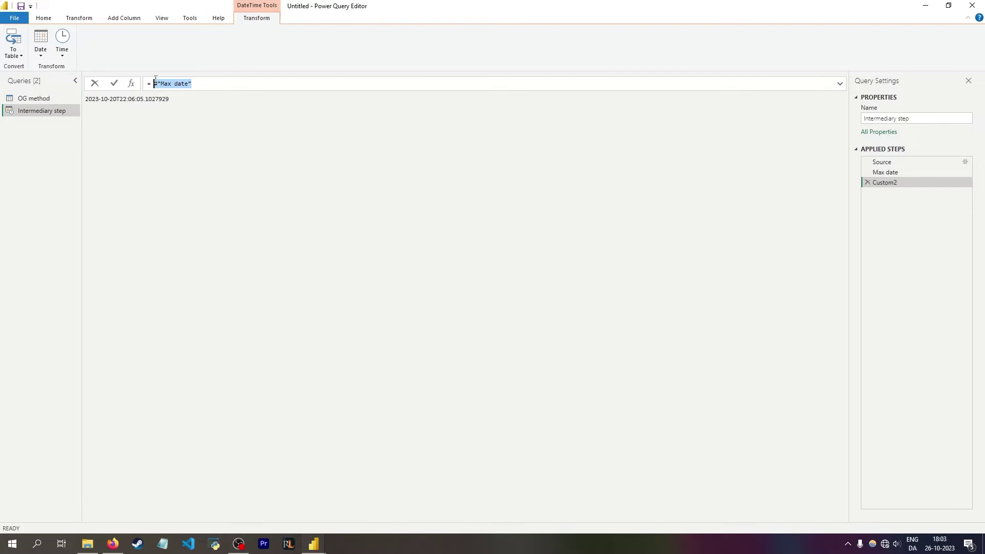
type("Source")
key("Return")
Filter Date created to only the 2023-09-02T16:13:39.1347809 value
left_click(647, 122)
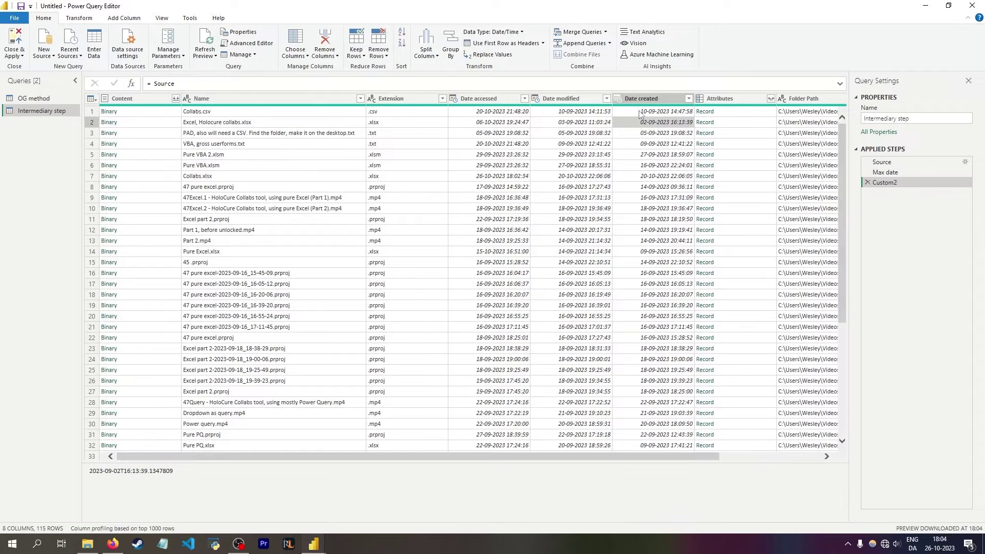
left_click(689, 99)
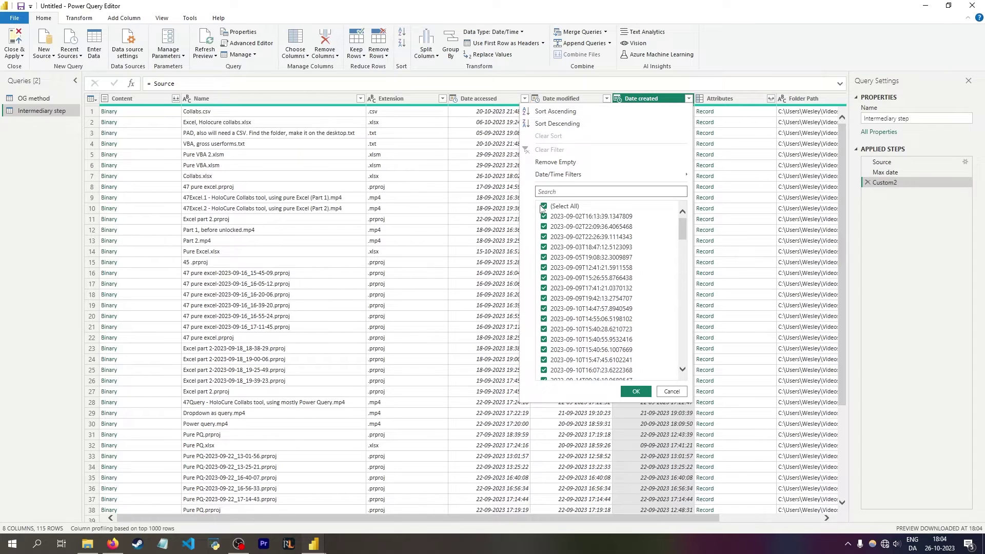
left_click(544, 206)
left_click(544, 216)
left_click(636, 391)
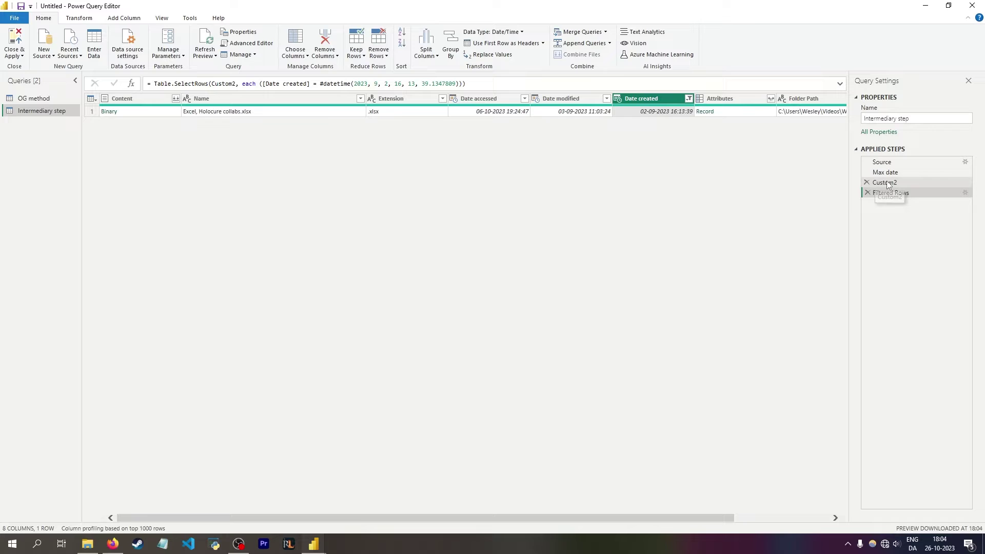
Delete the Custom2 step and confirm the deletion
left_click(885, 183)
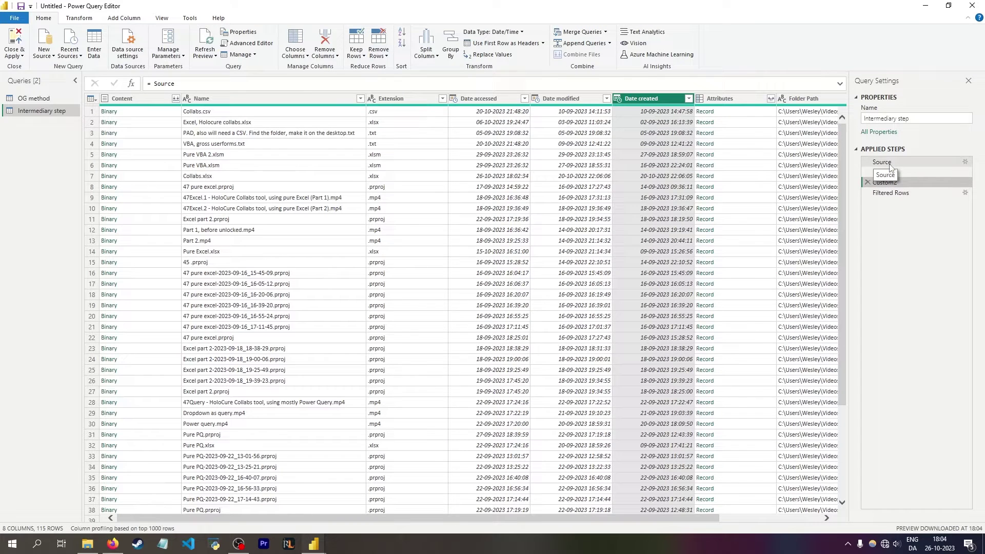
left_click(868, 182)
left_click(577, 294)
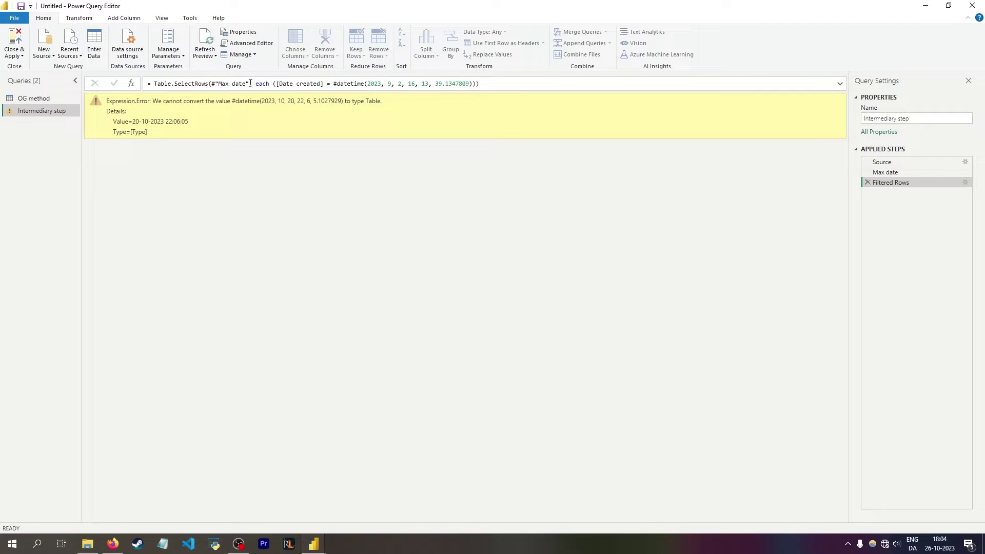
Change the filtered table in Filtered Rows from #"Max date" to Source
left_click_drag(250, 83, 215, 82)
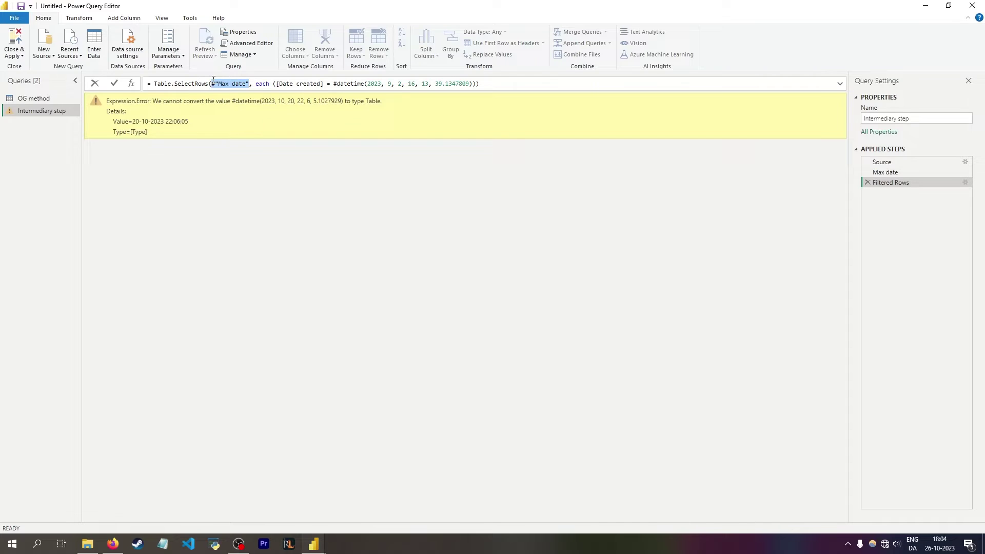
type("Sourc")
key("Tab")
key("Return")
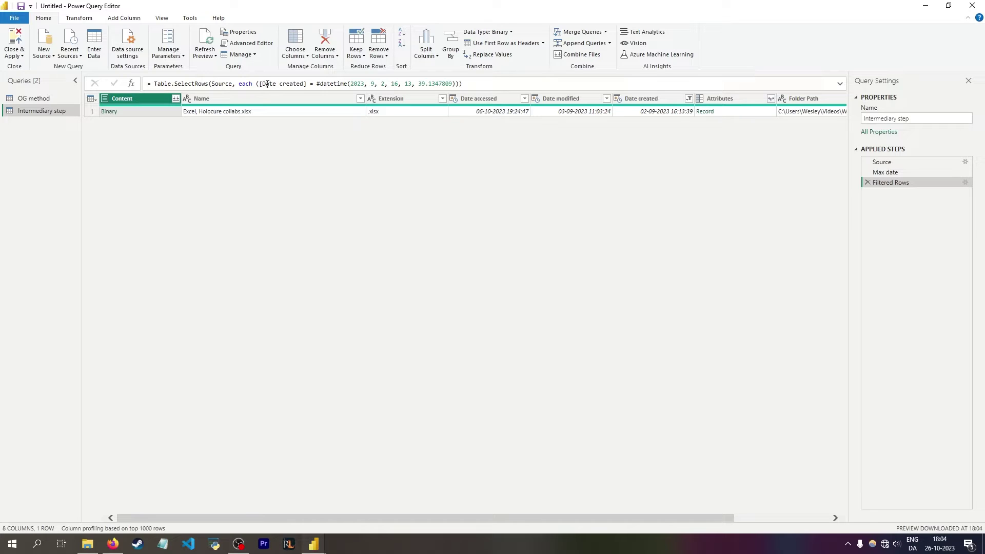
Replace the hard-coded #datetime value with #"Max date", leaving only Collabs.xlsx
left_click_drag(260, 84, 307, 84)
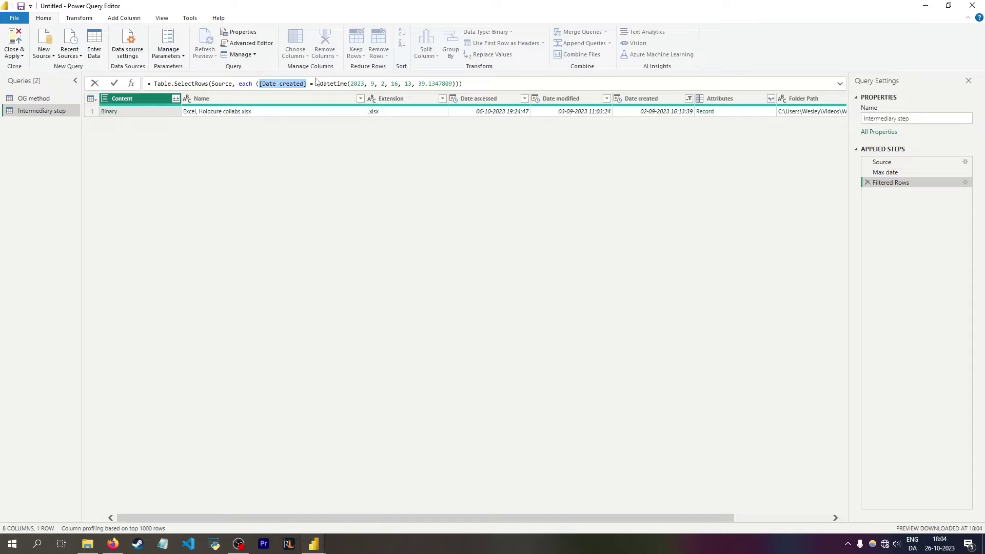
left_click_drag(317, 84, 459, 83)
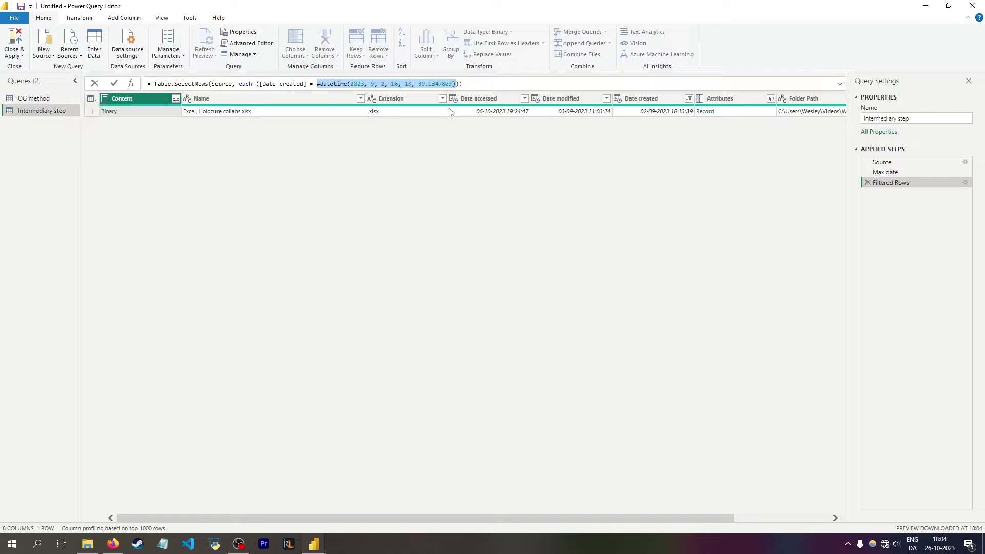
key("Delete")
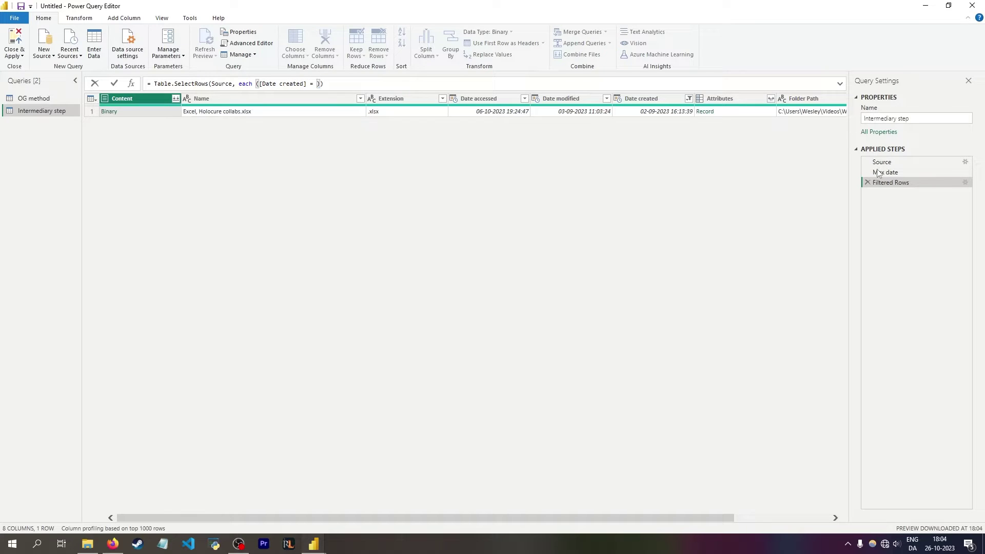
type("#\"Max date\"")
key("Return")
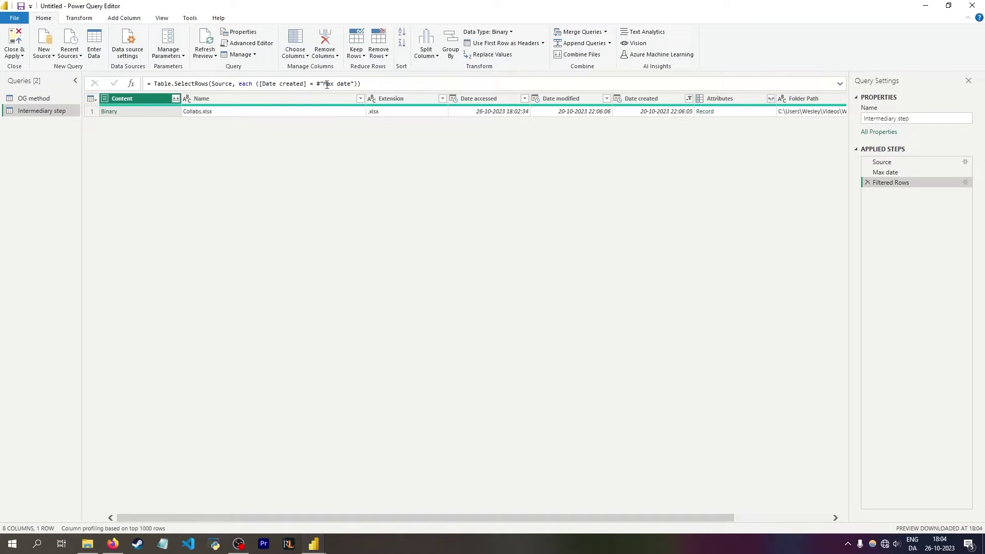
left_click(924, 172)
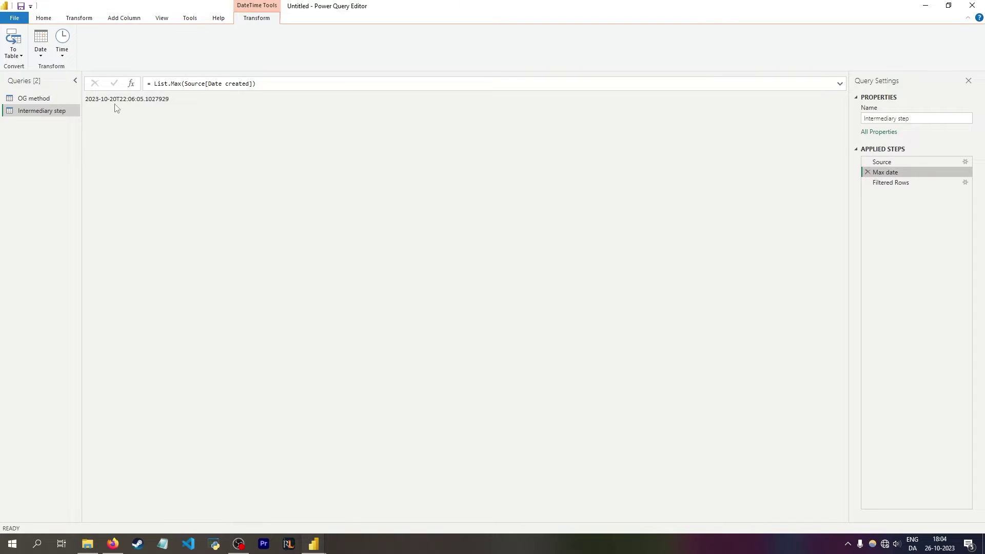
left_click(947, 183)
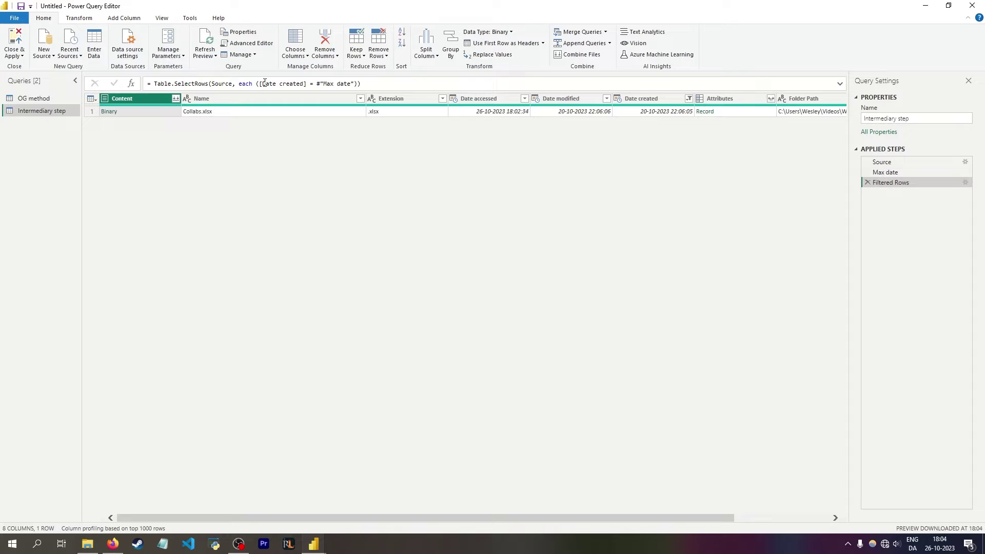
left_click_drag(262, 83, 351, 84)
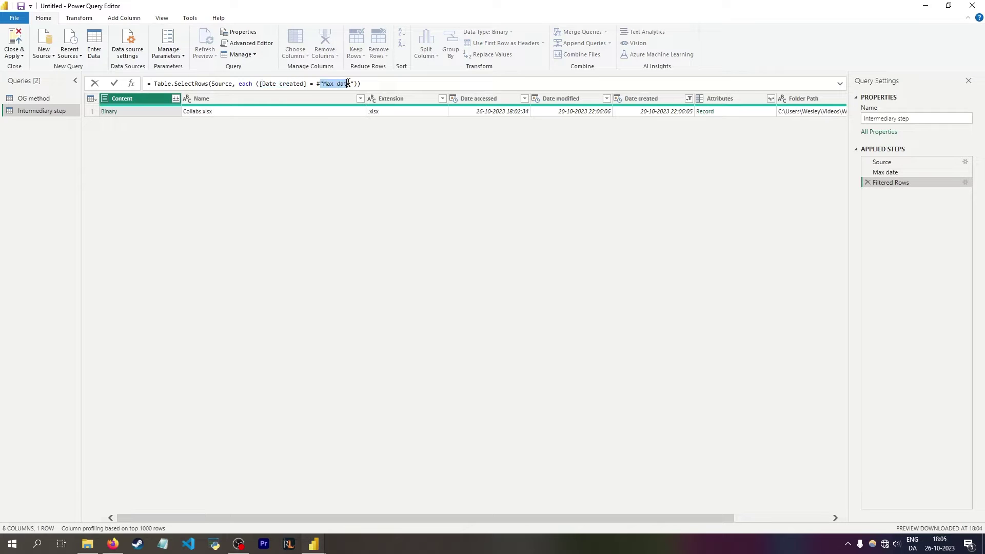
key("Return")
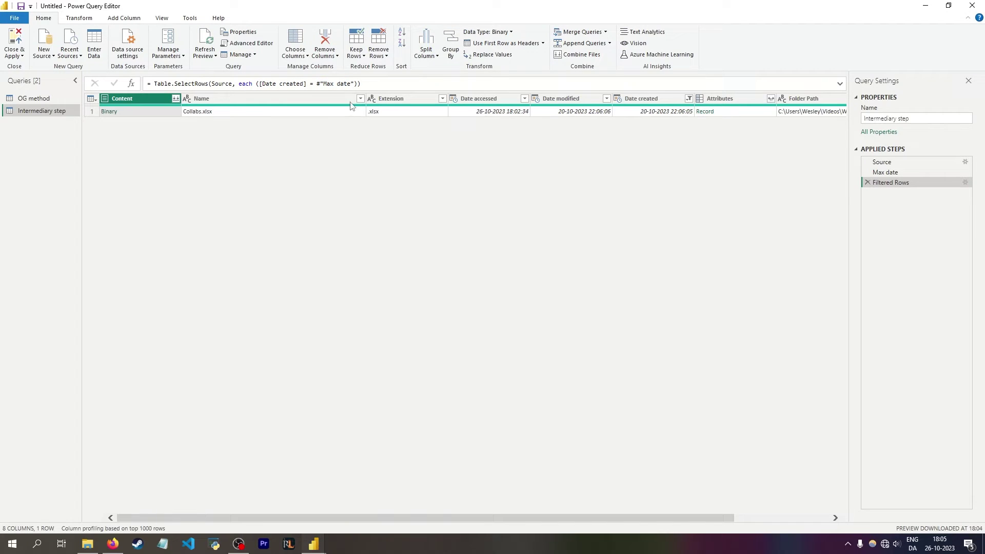
left_click(912, 171)
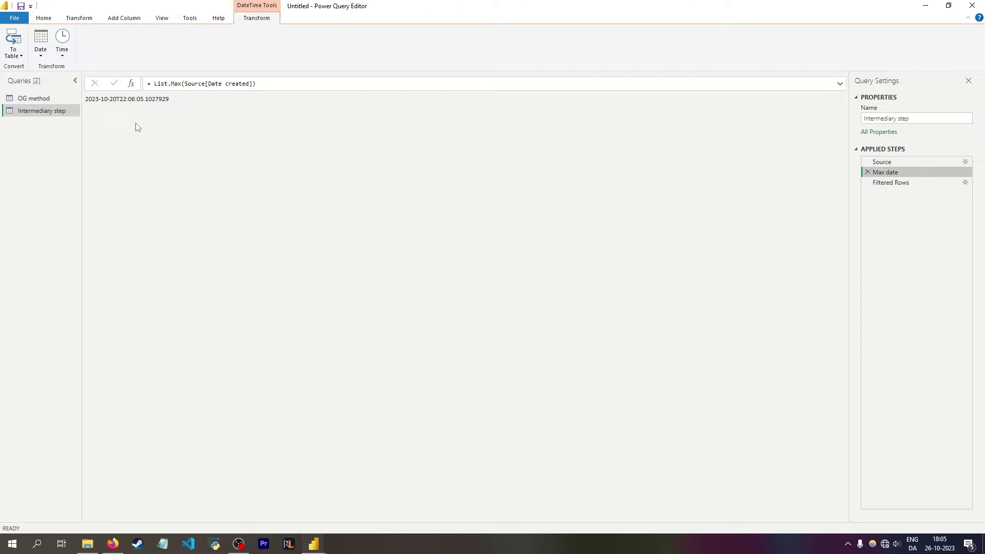
left_click(891, 182)
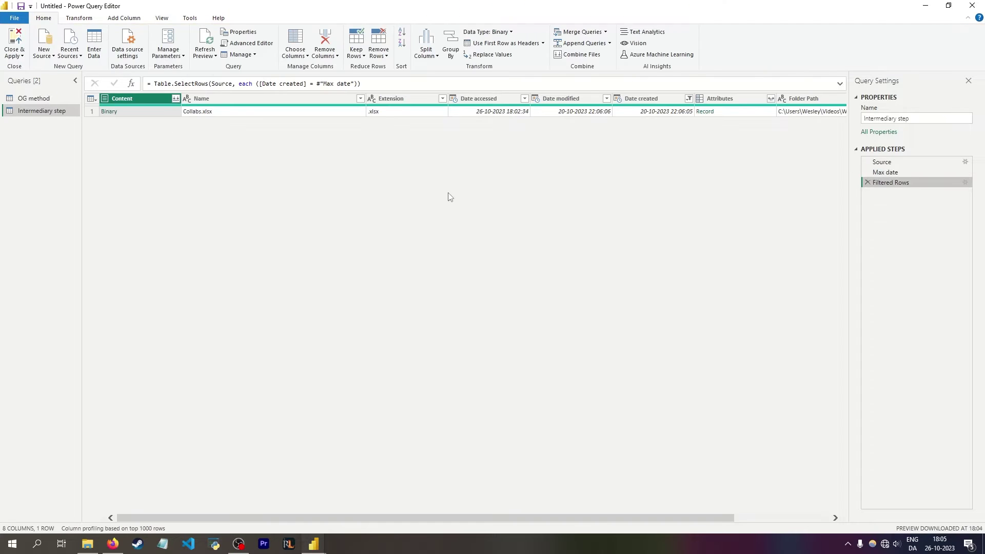
left_click(909, 173)
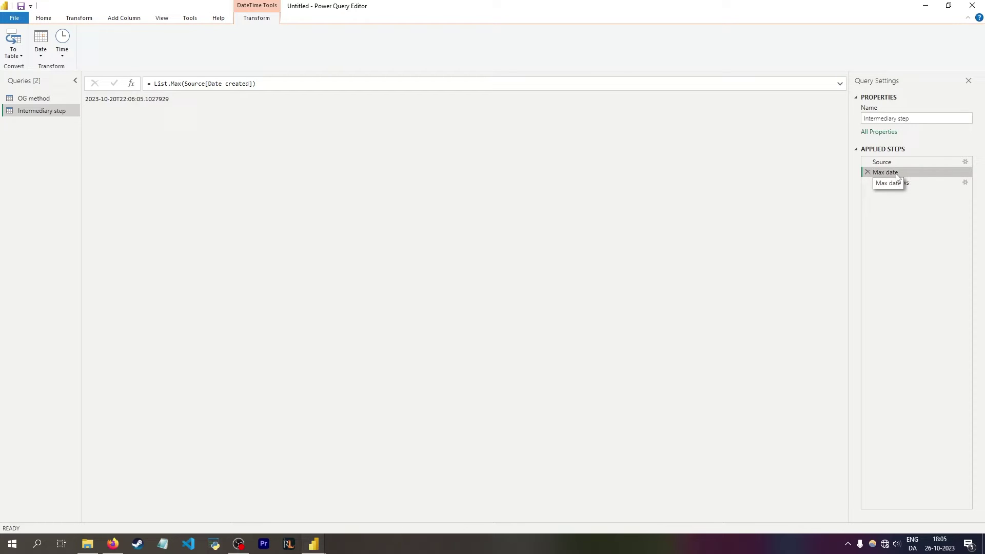
left_click_drag(153, 85, 310, 108)
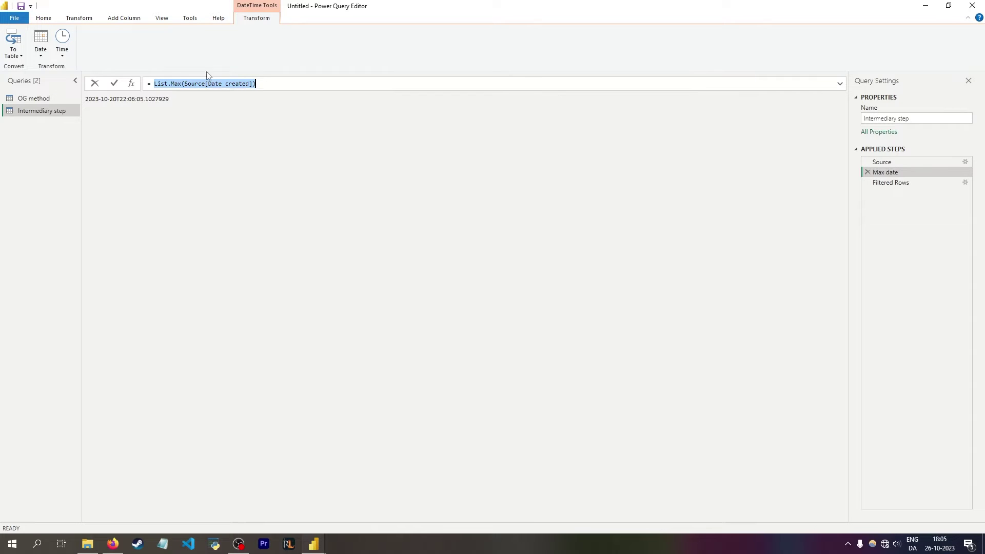
left_click(914, 183)
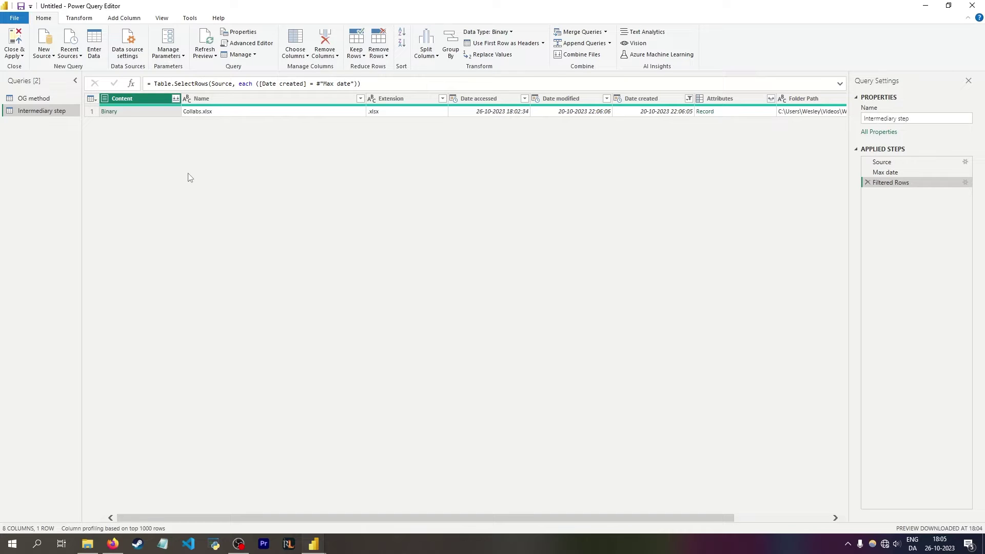
Duplicate the Intermediary step query into Intermediary step (2)
right_click(44, 121)
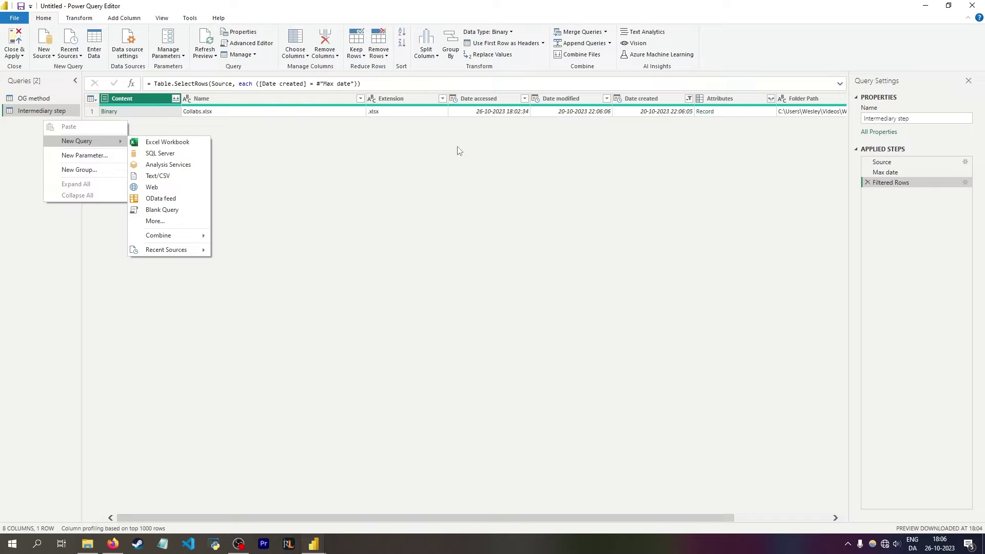
left_click(32, 107)
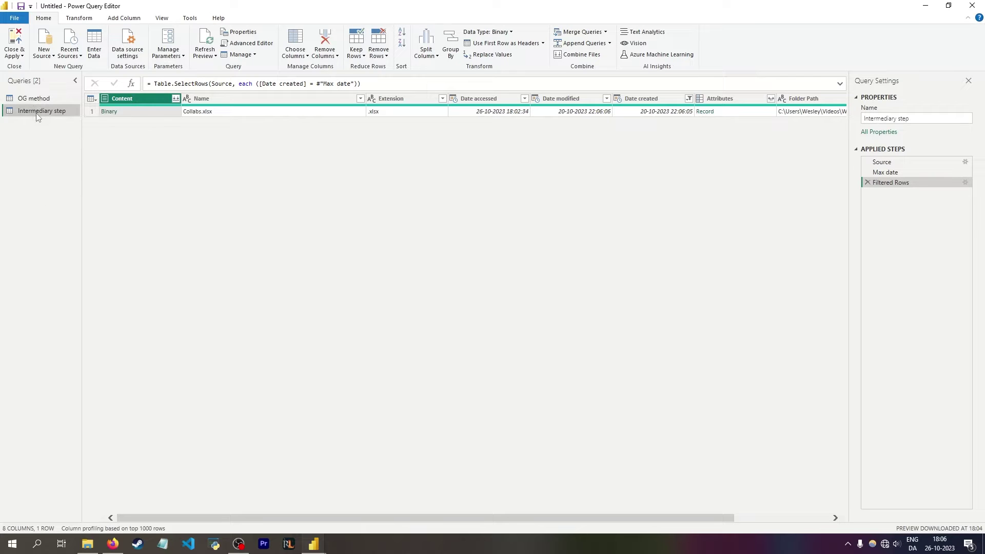
right_click(36, 113)
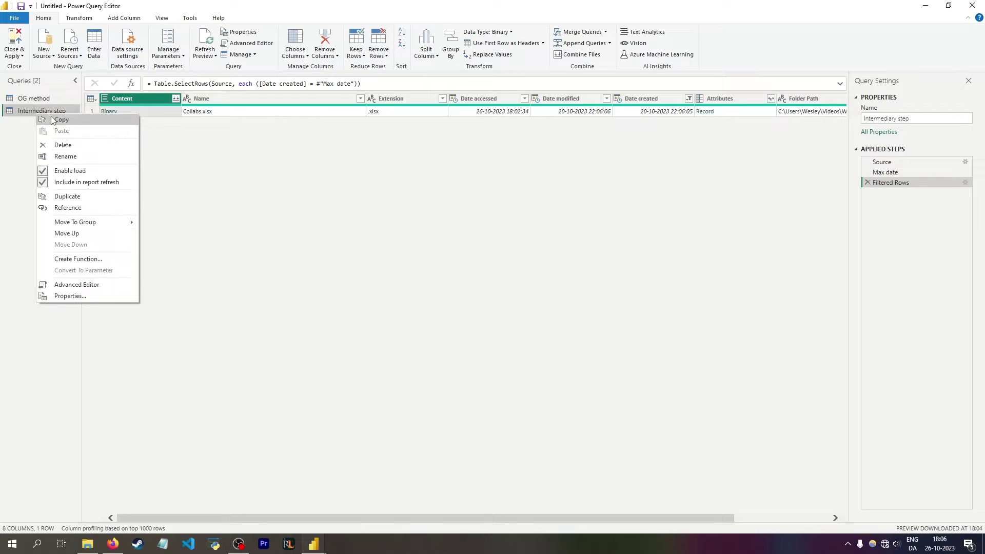
left_click(67, 196)
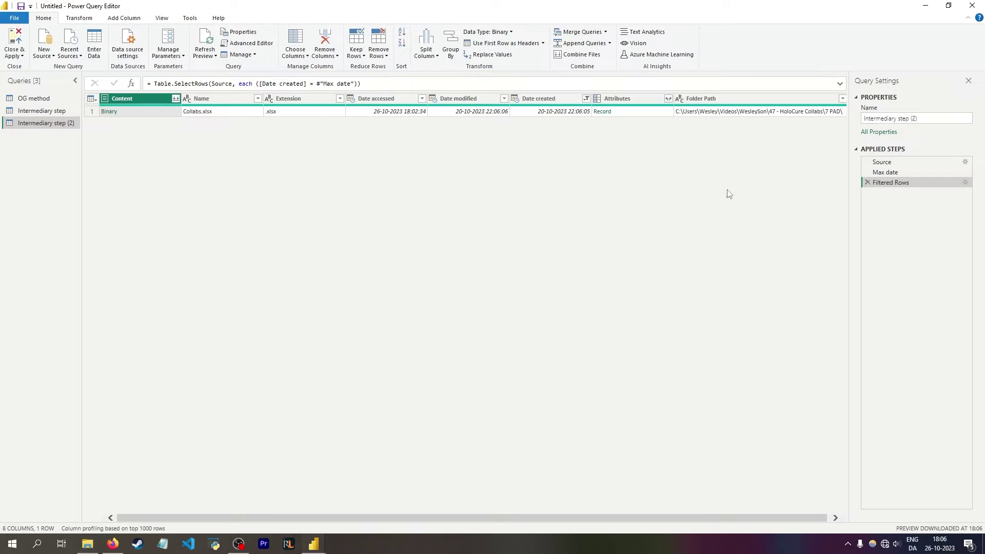
Delete the Filtered Rows and Max date steps, then apply an earliest Date created filter
left_click(867, 182)
left_click(868, 172)
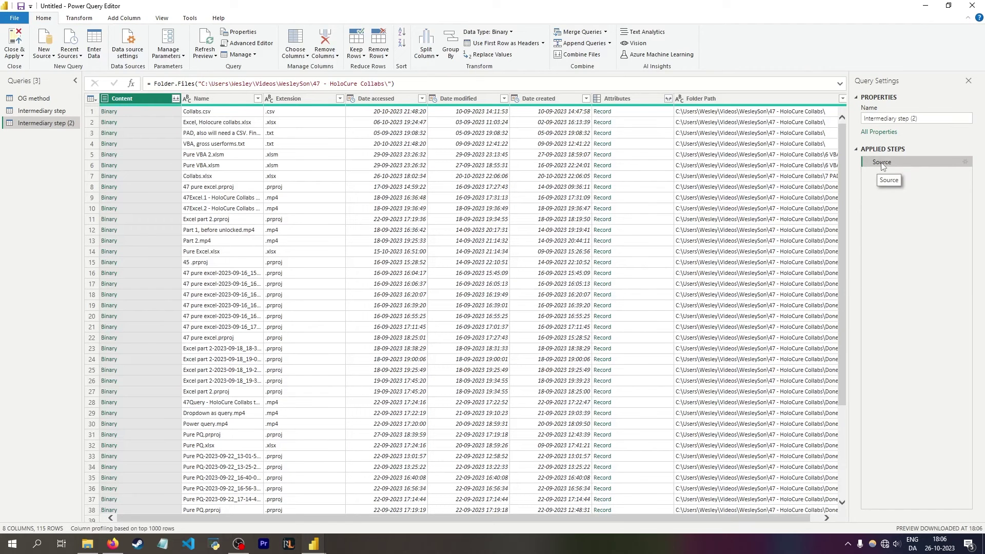
left_click(565, 112)
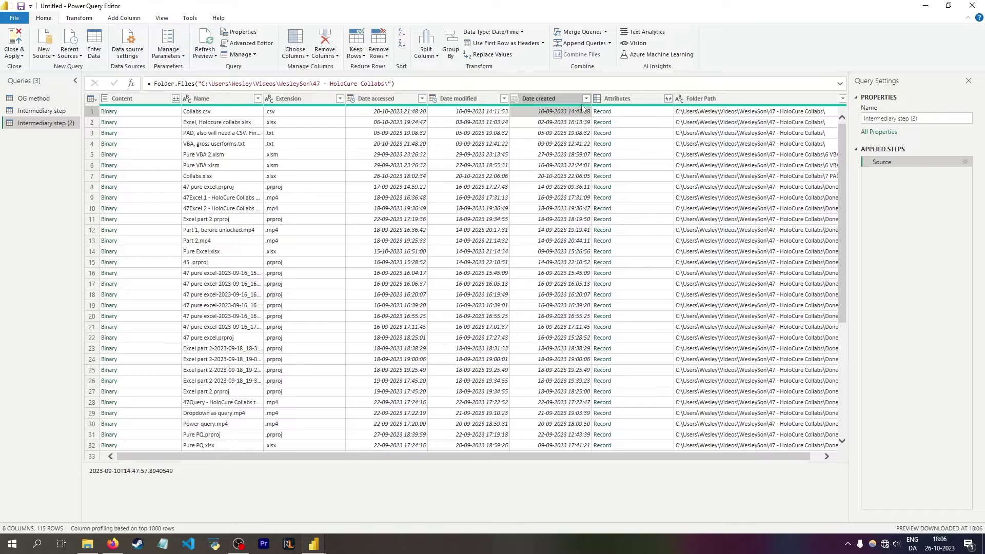
left_click(586, 99)
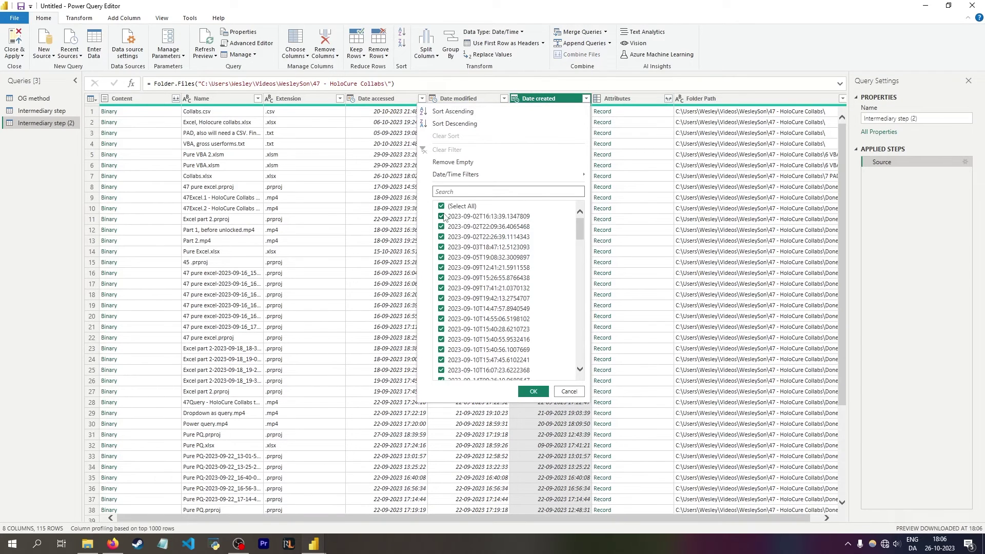
left_click(442, 206)
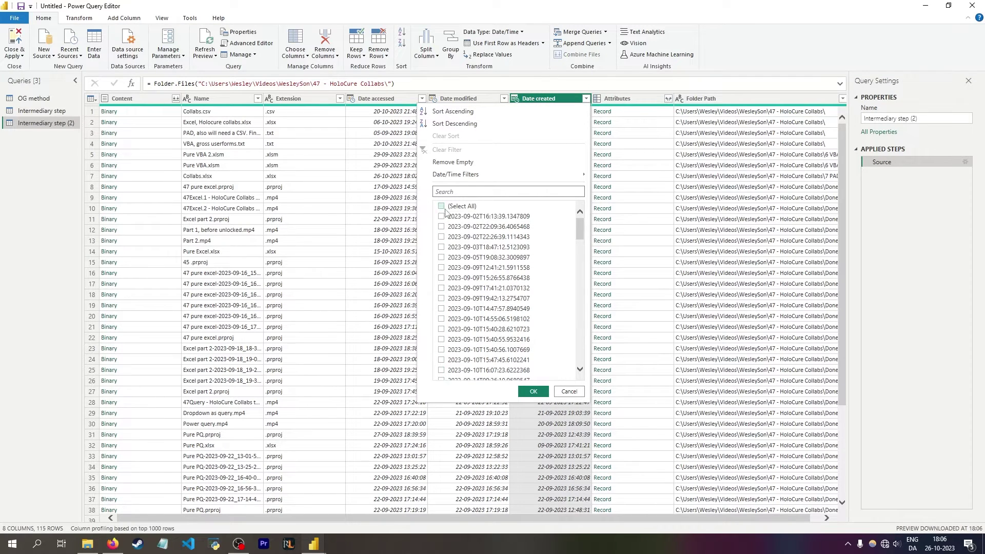
mouse_move(452, 179)
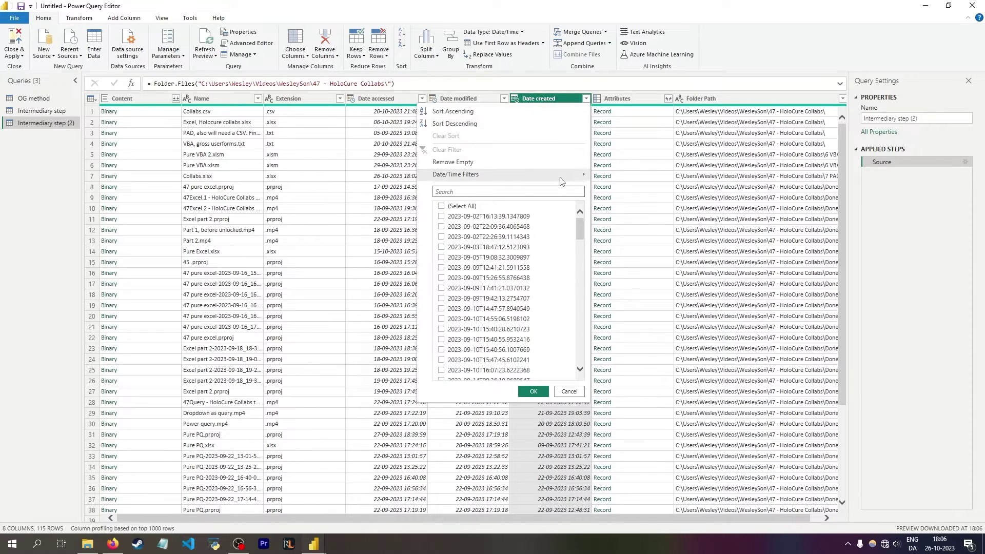
mouse_move(562, 177)
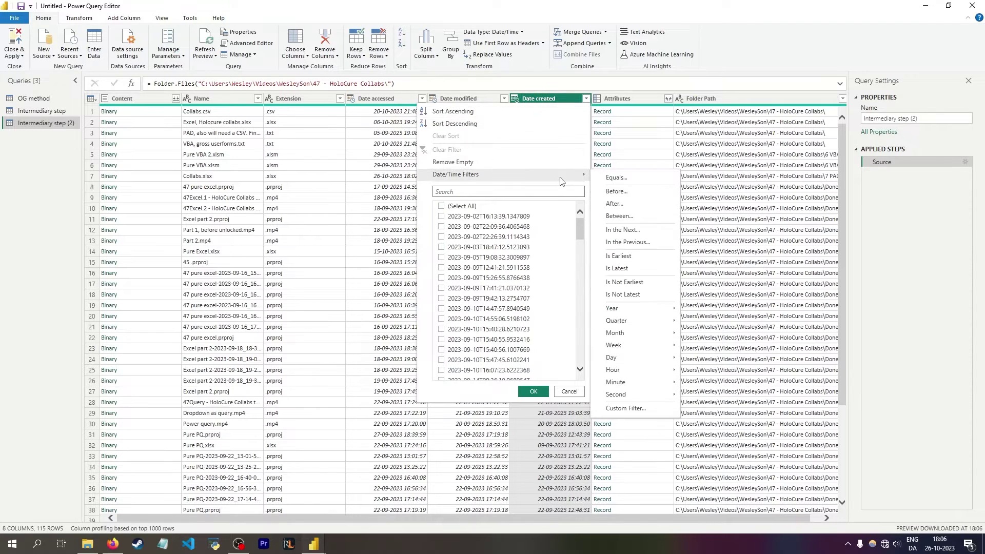
left_click(627, 261)
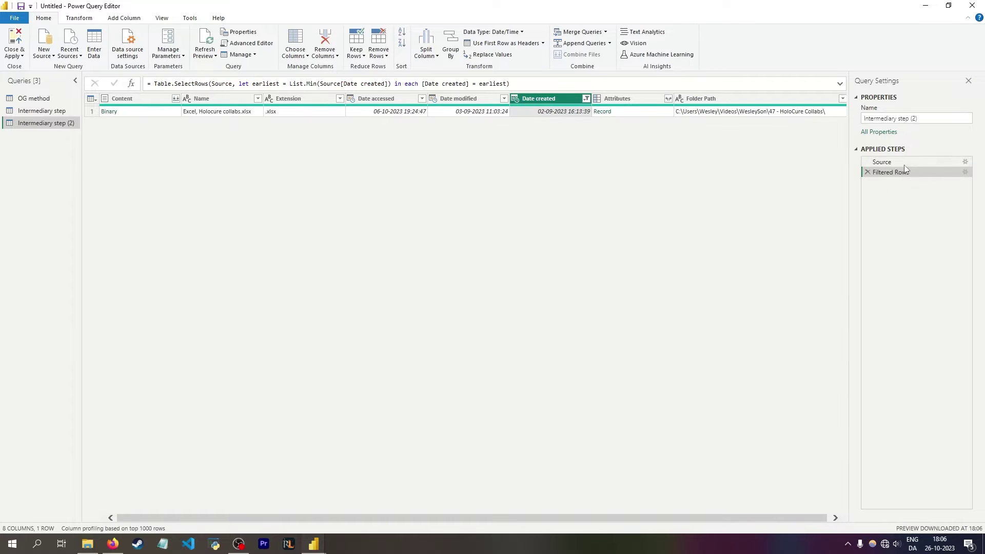
Replace that filter with Date created Is Latest, keeping only Collabs.xlsx
left_click(867, 173)
left_click(586, 99)
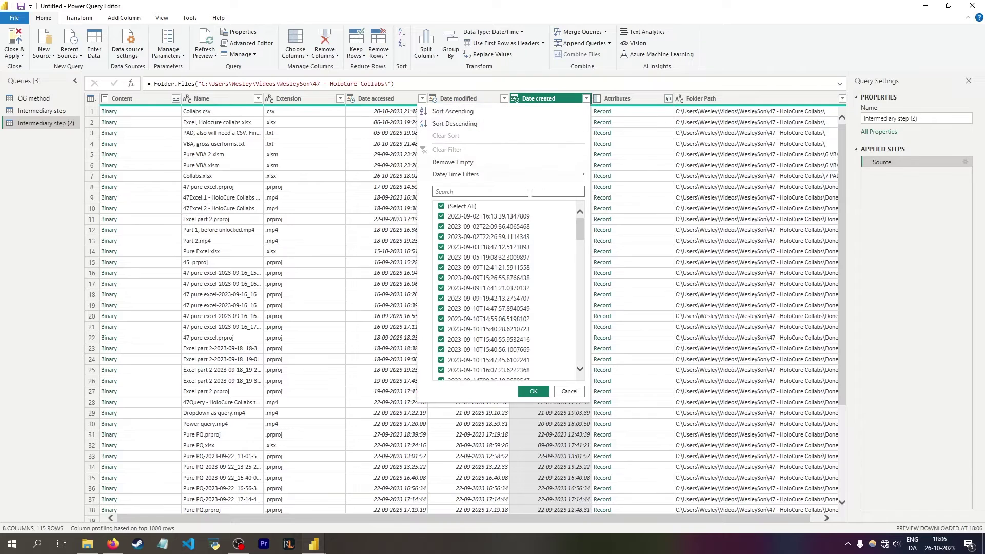
mouse_move(521, 175)
left_click(627, 273)
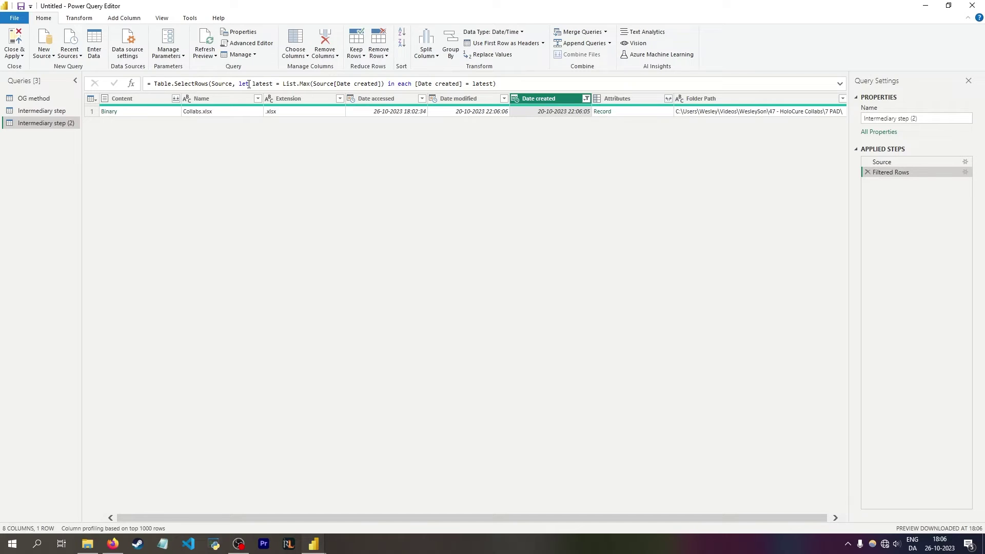
left_click(239, 84)
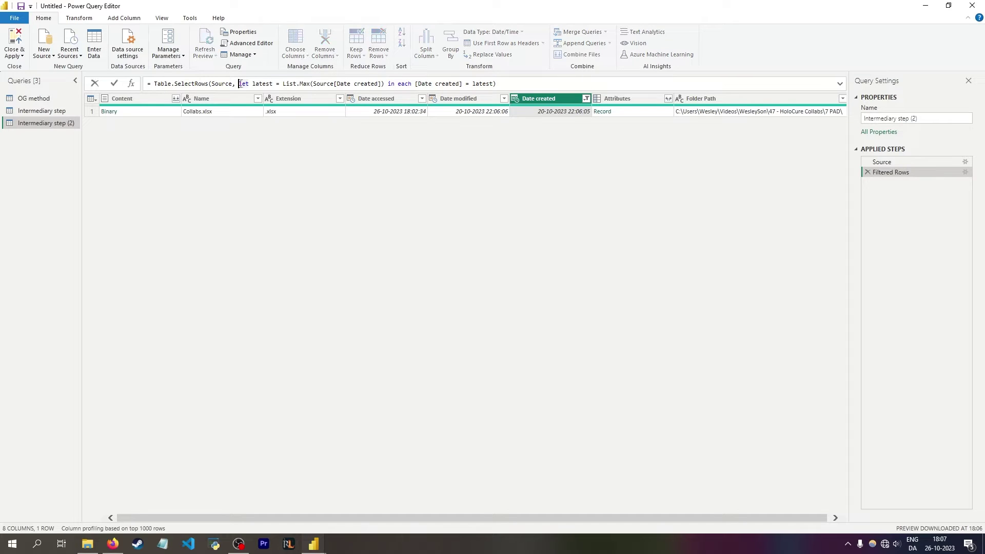
key("shift+Return")
key("ctrl+Right")
key("shift+Return")
key("shift+Return")
key("shift+Return")
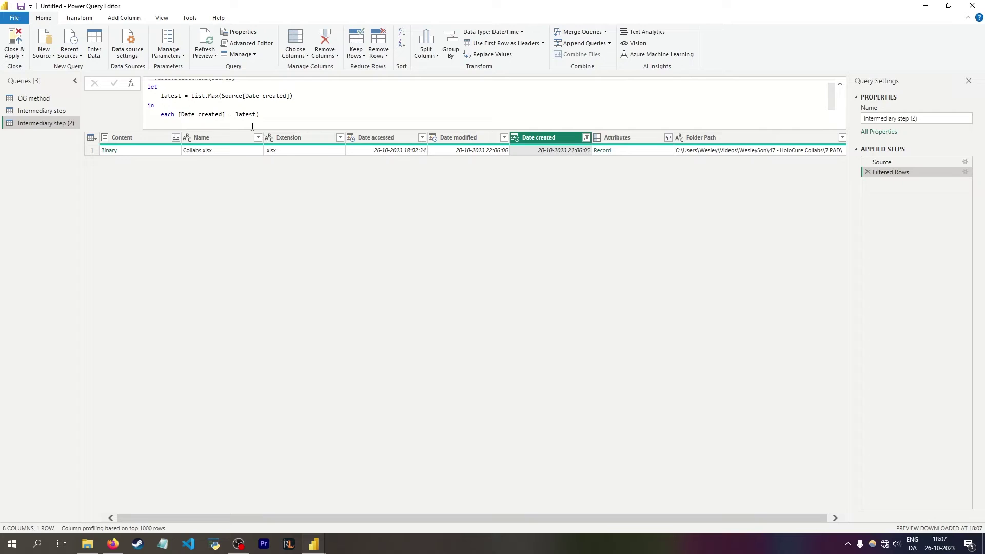
scroll(280, 120, "up", 1)
left_click_drag(148, 93, 172, 114)
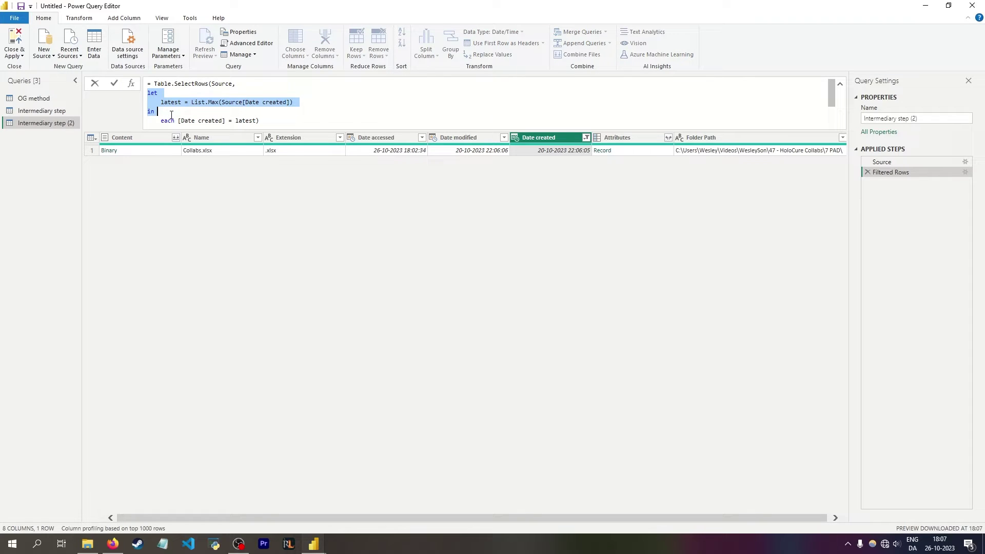
double_click(171, 102)
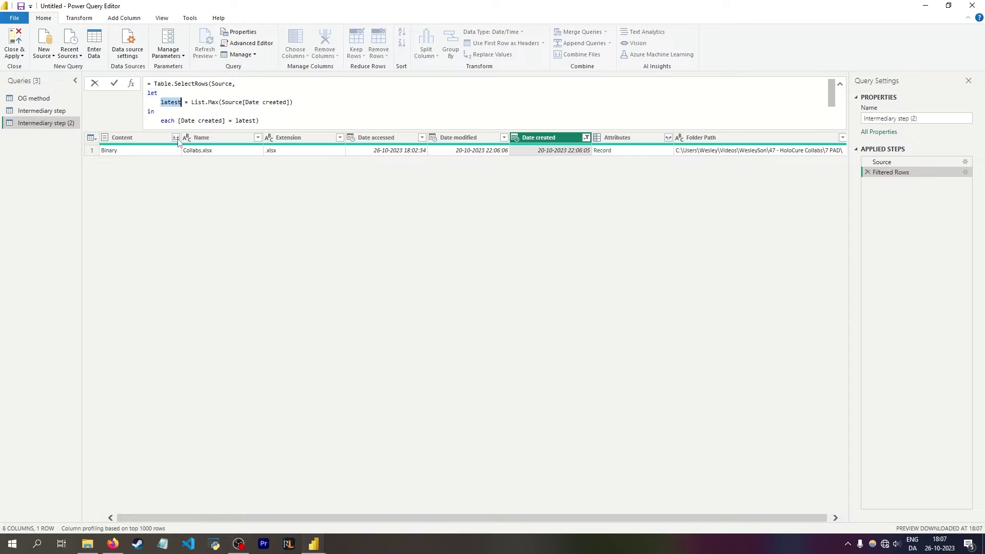
left_click(168, 101)
left_click_drag(192, 103, 296, 104)
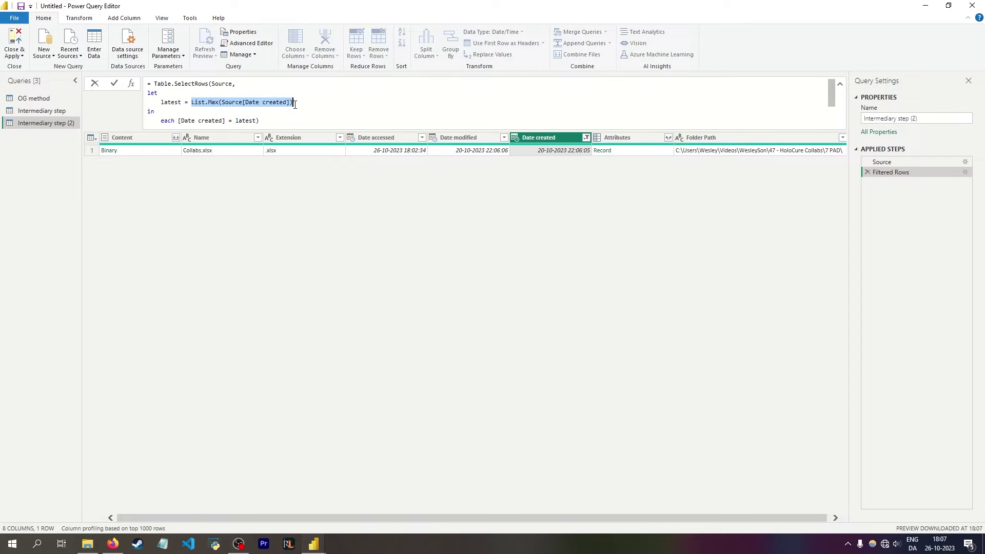
left_click(169, 110)
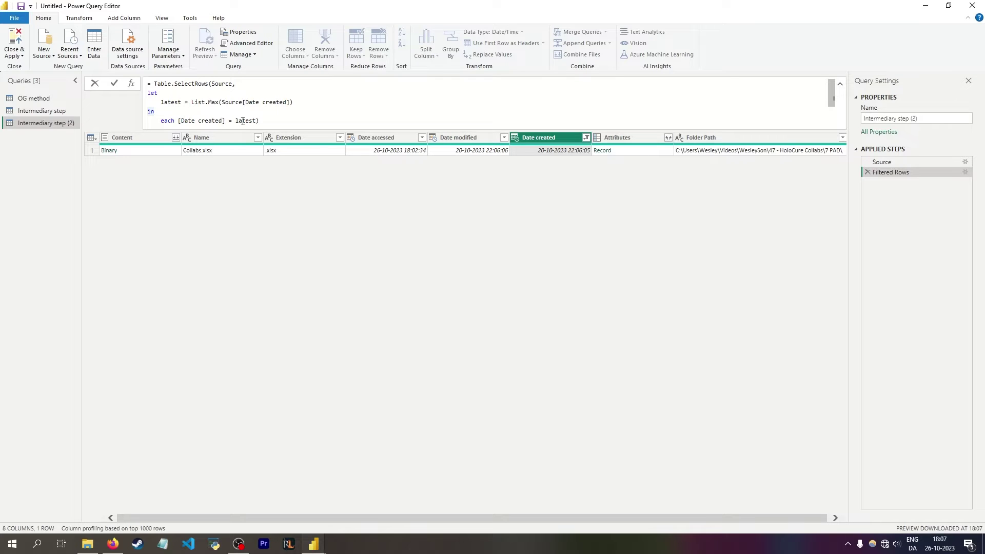
left_click(215, 117)
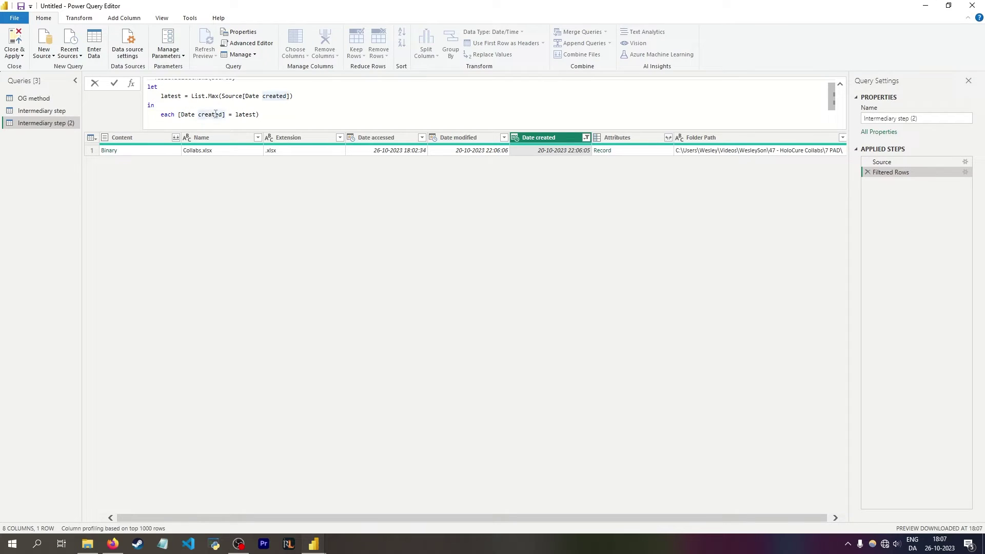
scroll(218, 103, "up", 1)
left_click(220, 83)
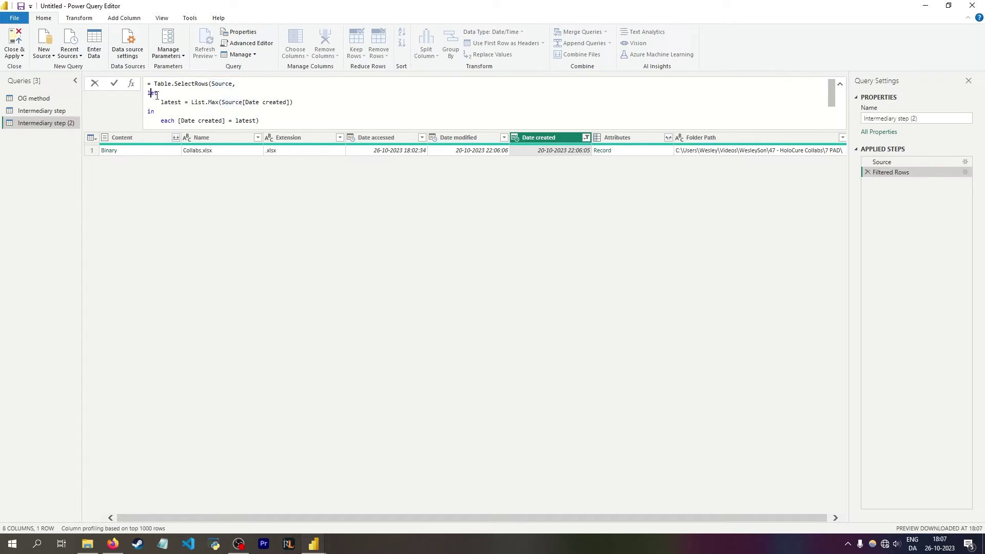
left_click_drag(148, 93, 173, 111)
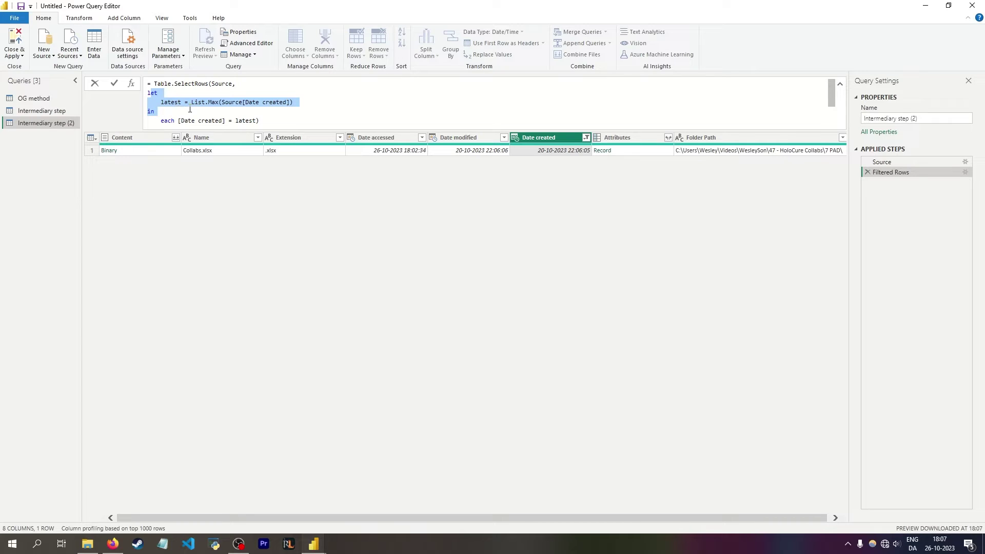
left_click(190, 109)
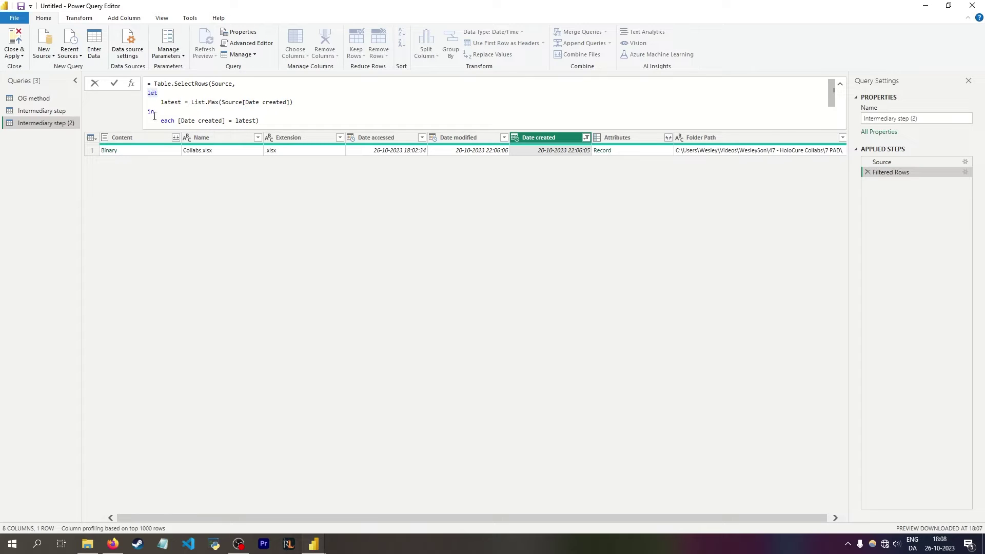
Add a variable latestminustwo = latest - 2 and use it in the filter condition
key("Up")
key("End")
type(",")
key("shift+Return")
type("latestminustwo =")
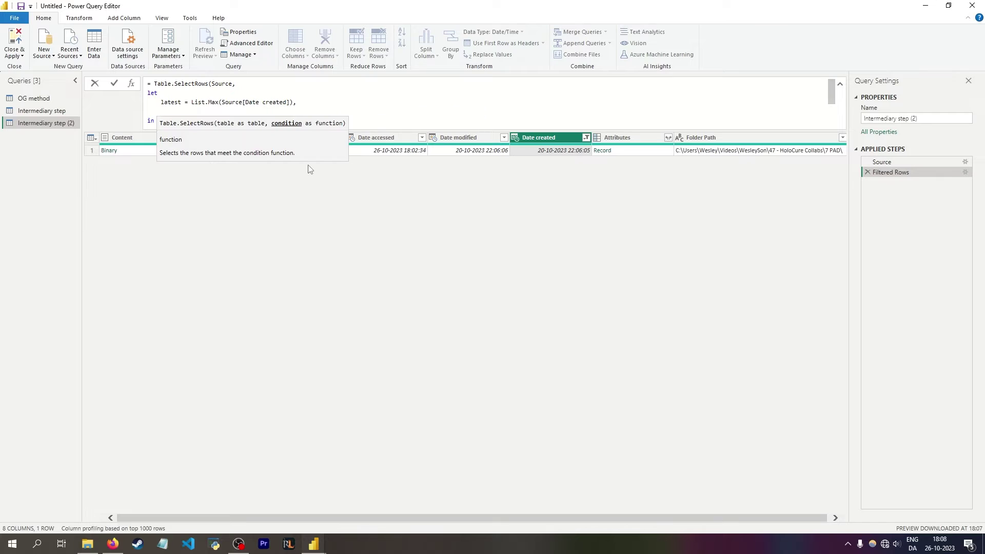
type(" latest - ")
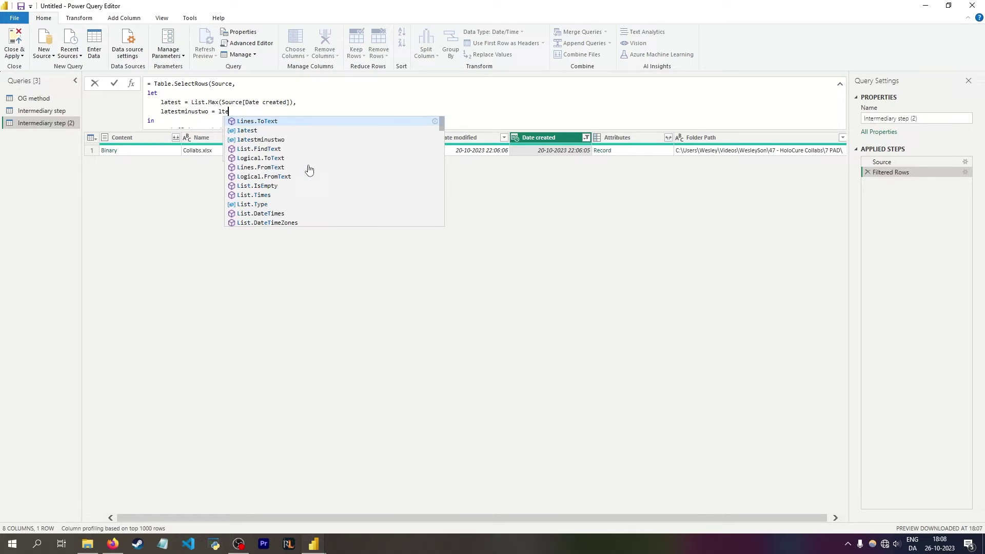
type("2")
key("Left")
key("Left")
key("Left")
key("Left")
key("Left")
key("Left")
key("Left")
key("Left")
type("a")
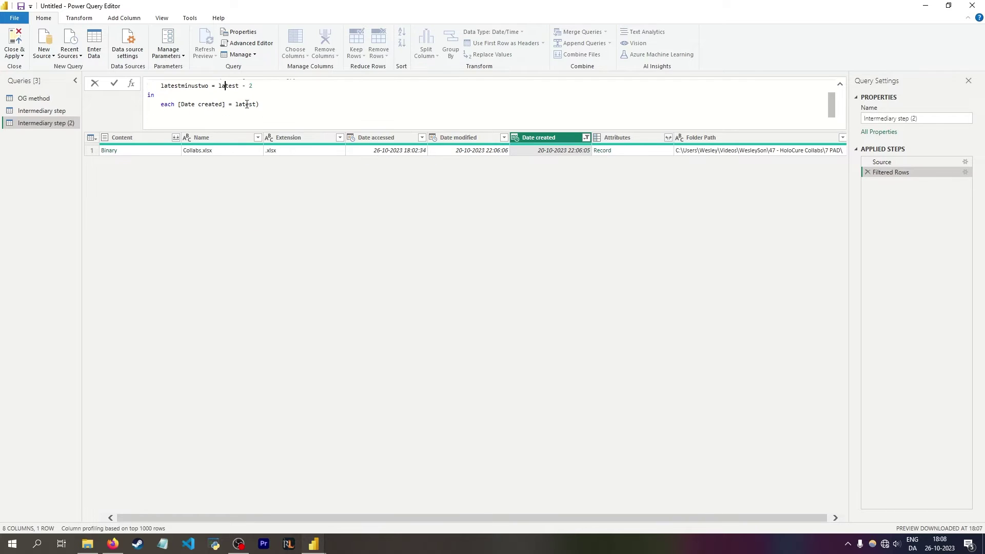
type("la")
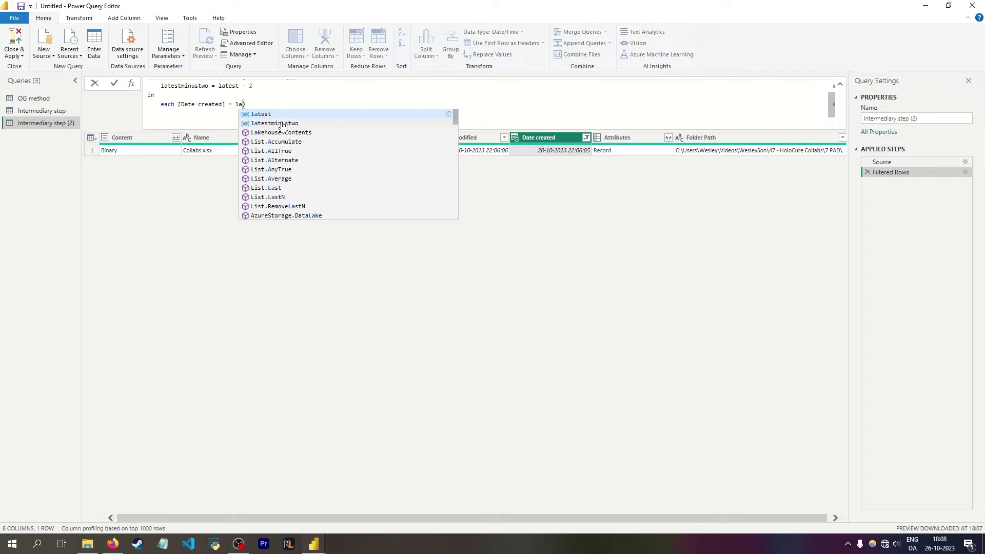
left_click(272, 123)
key("Return")
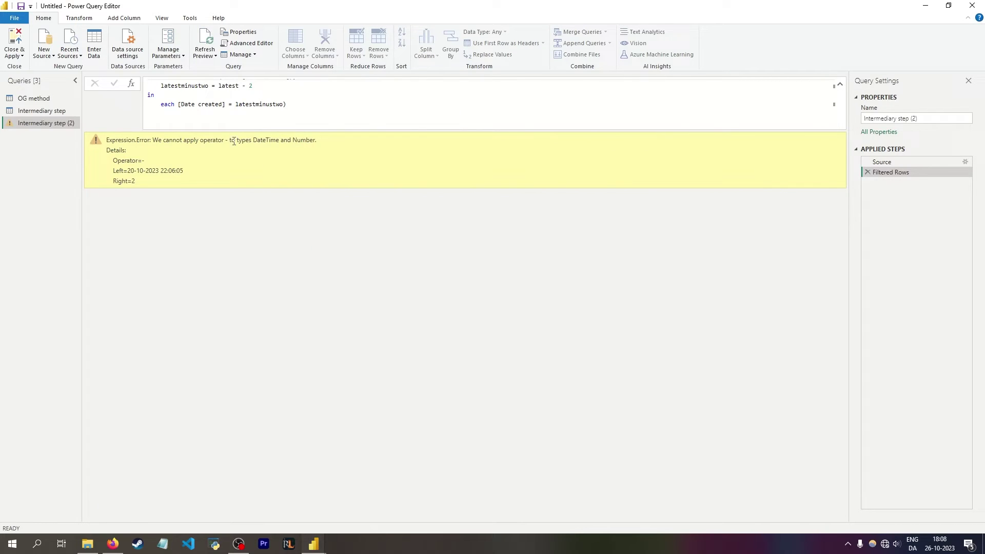
Fix latestminustwo to use Date.AddDays(latest, -2)
scroll(182, 105, "up", 1)
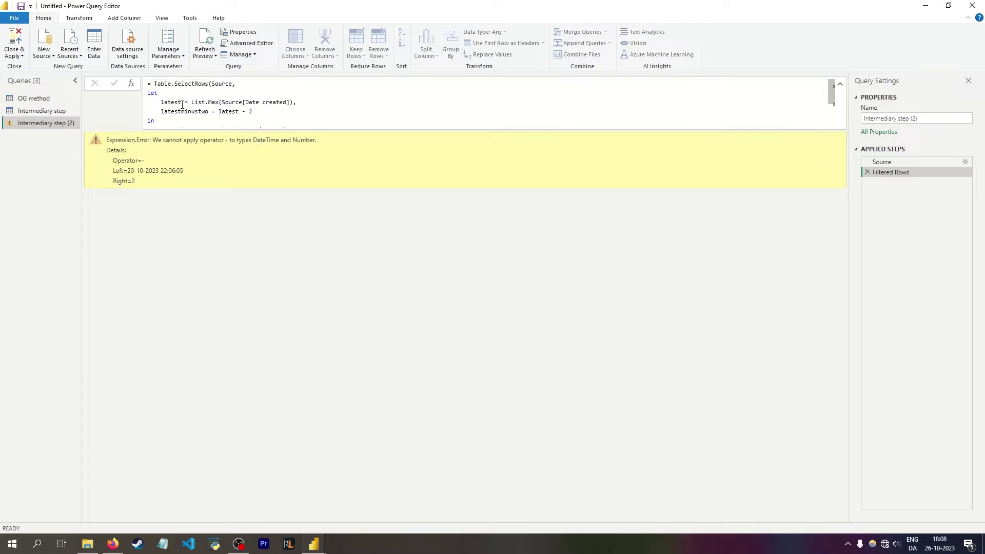
left_click(218, 111)
type("add")
key("Tab")
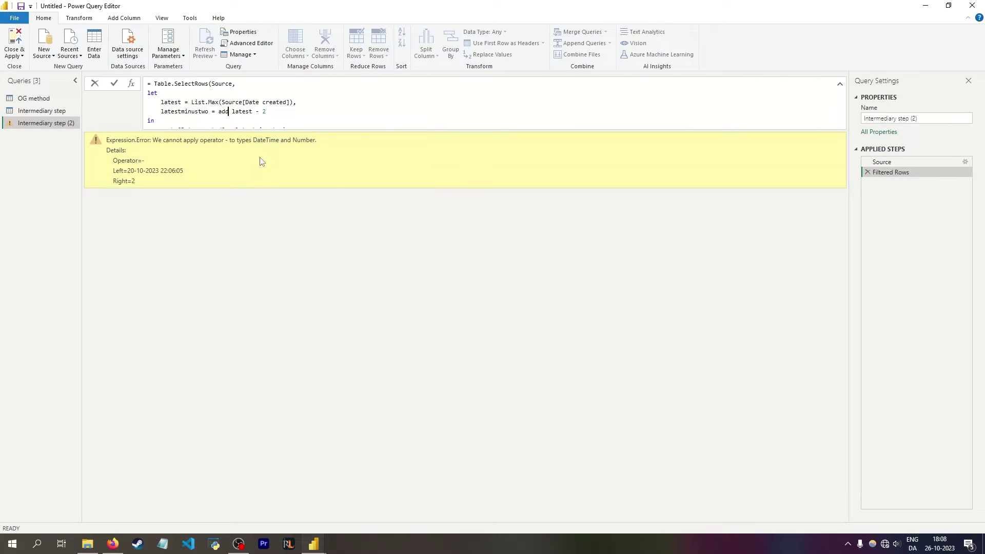
key("Return")
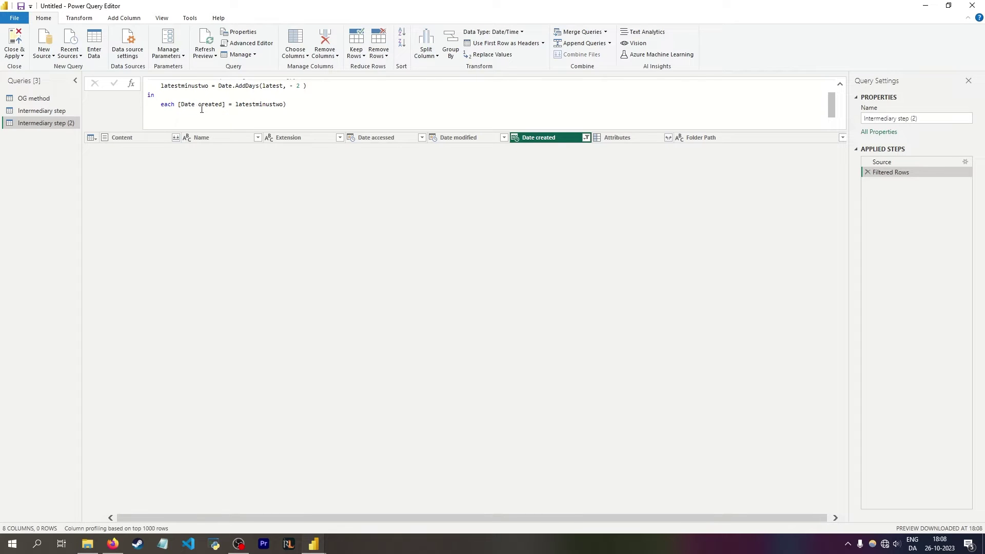
Check the Max date value in the Intermediary step query
left_click(42, 110)
left_click(885, 172)
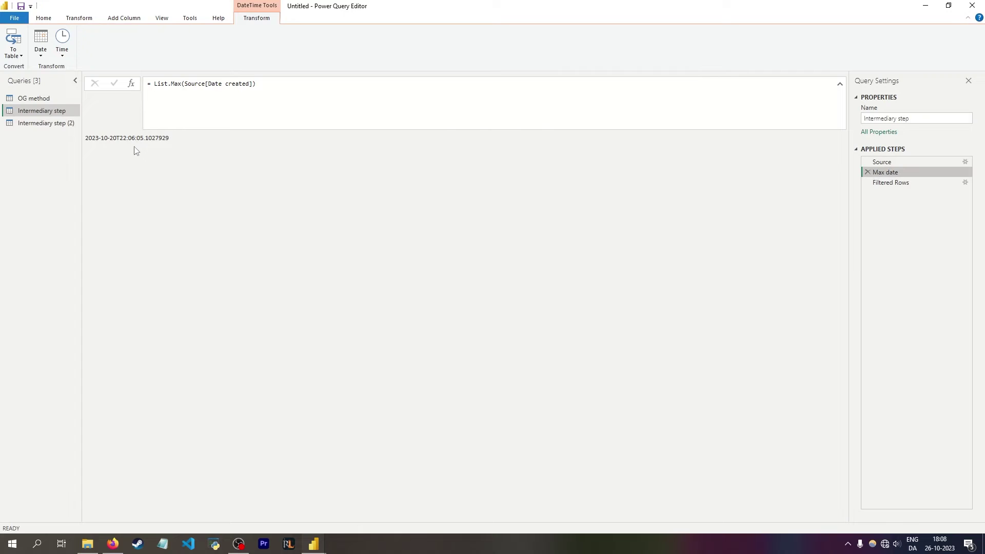
left_click_drag(185, 145, 130, 140)
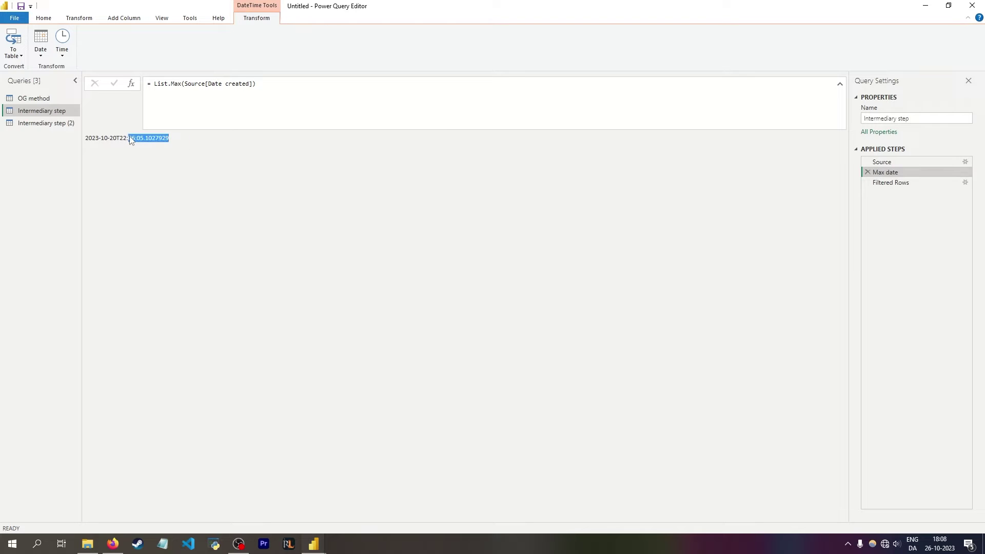
left_click(65, 122)
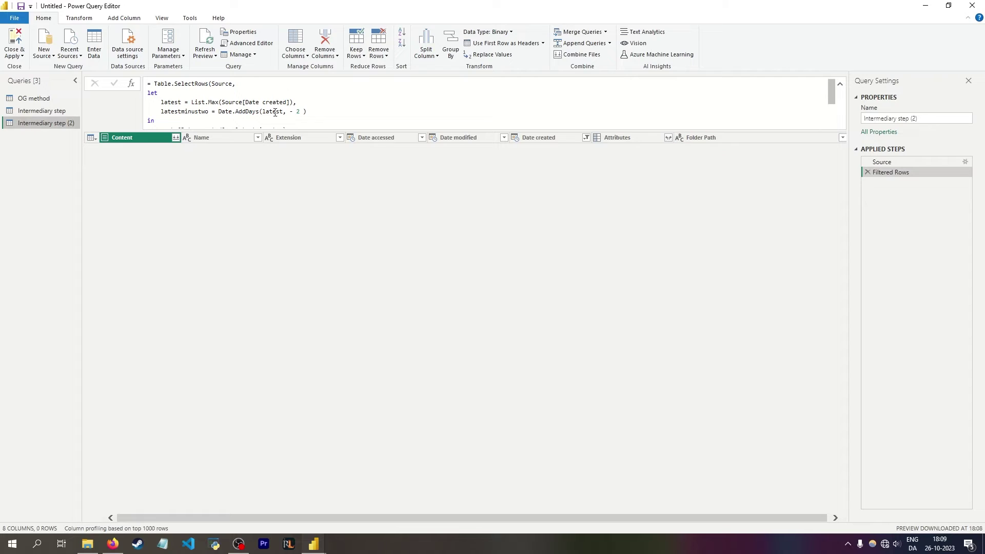
Delete the latestminustwo line and compare Date created against latest again
left_click_drag(311, 111, 147, 111)
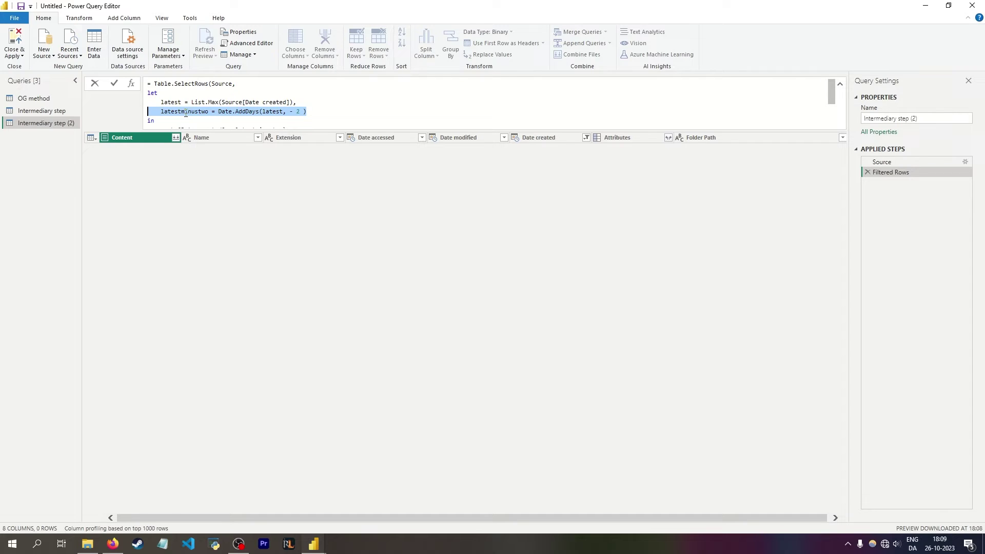
key("BackSpace")
key("BackSpace")
key("BackSpace")
double_click(259, 114)
type("l")
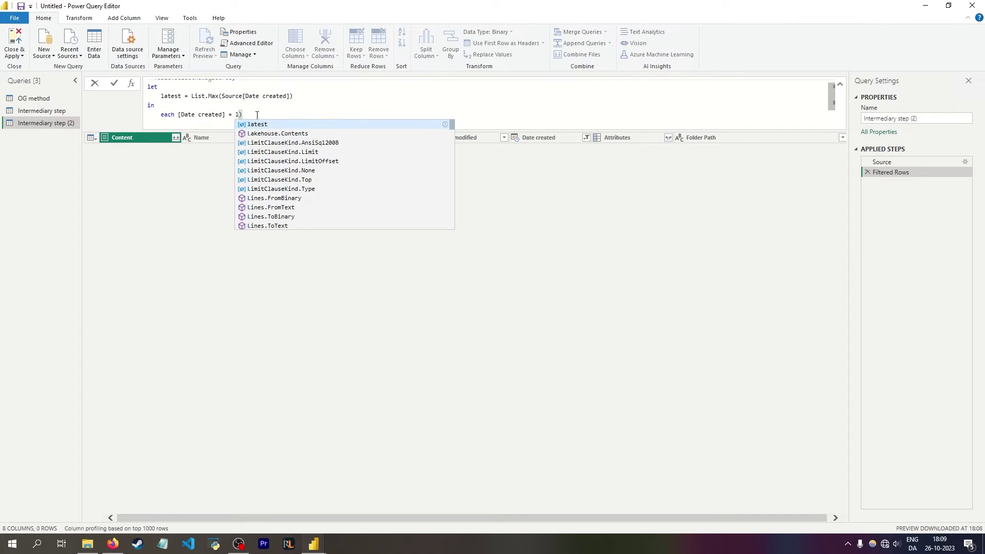
key("Tab")
key("Return")
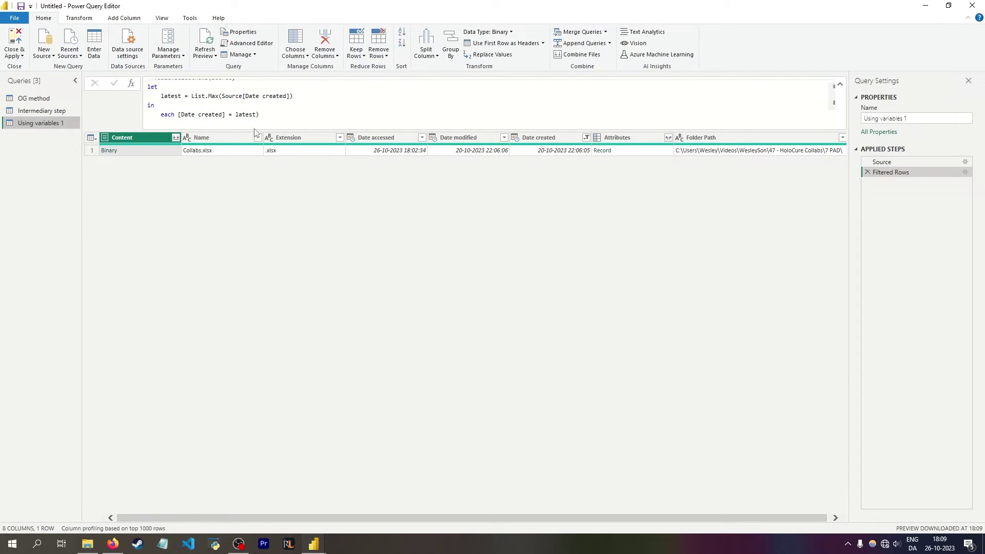
scroll(191, 104, "up", 1)
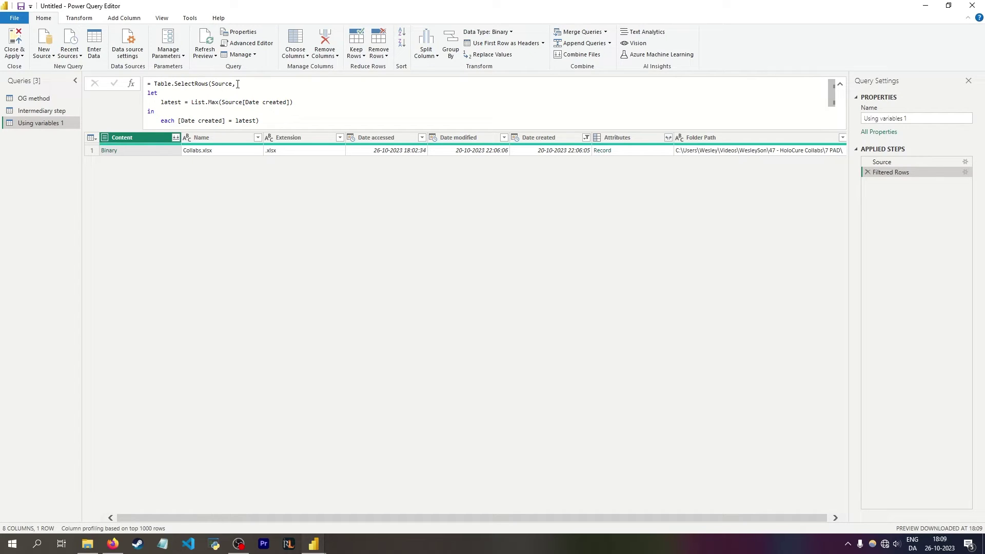
Review the let…in block and the Date created filter values
left_click_drag(148, 91, 188, 123)
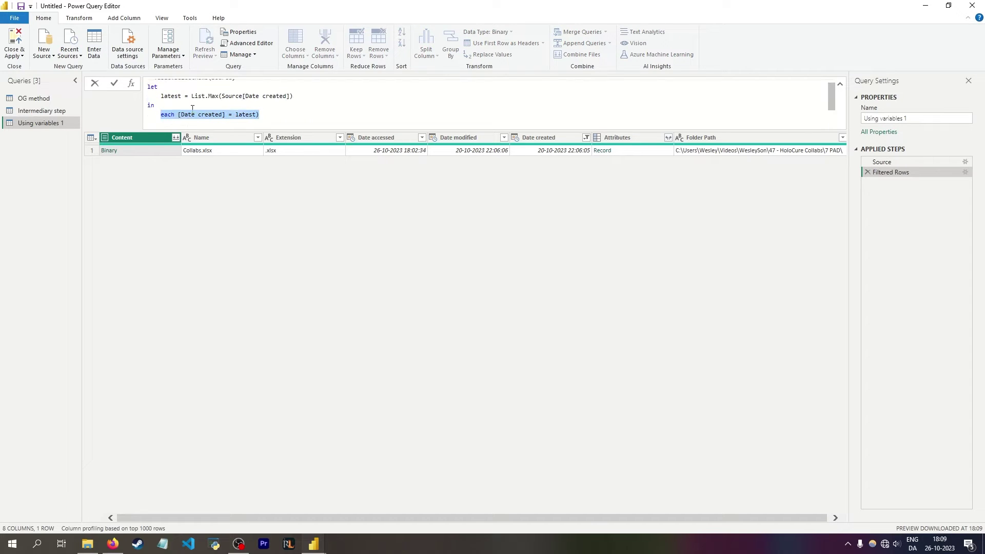
key("Return")
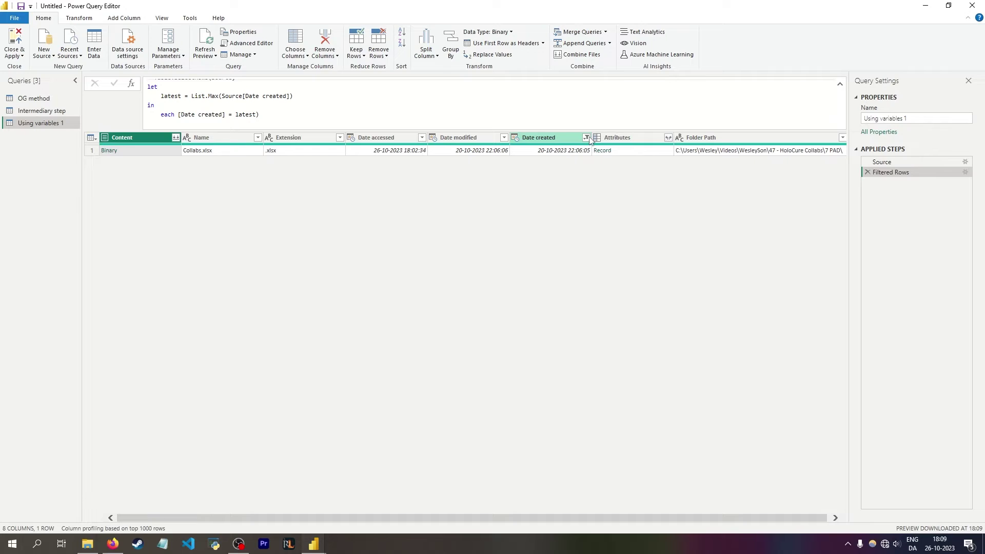
left_click(586, 137)
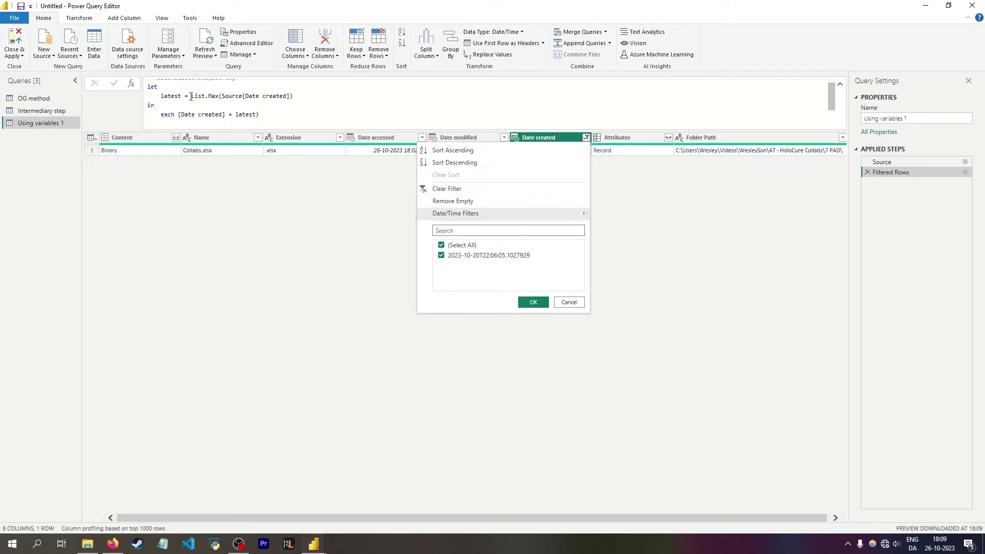
left_click(326, 105)
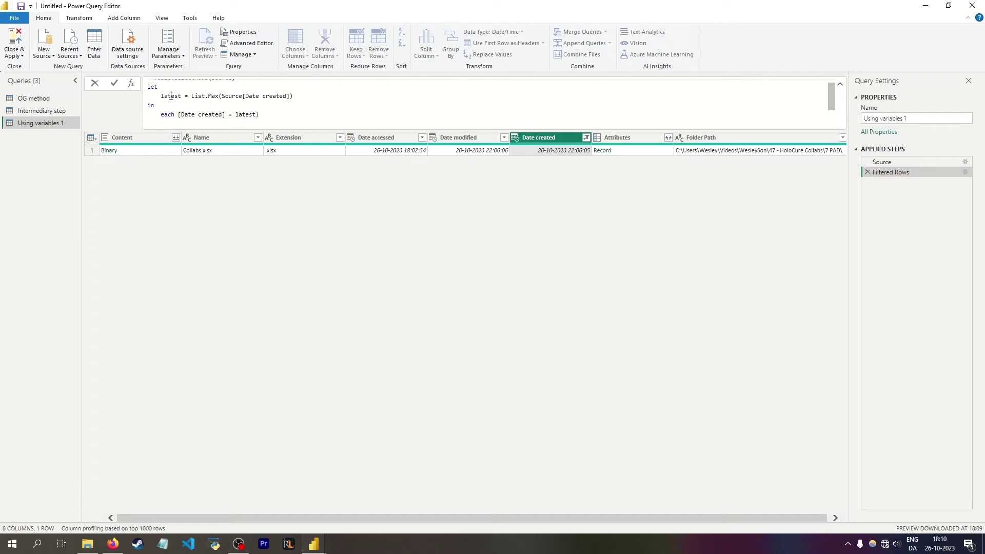
Change the condition to each [Date created] >= latest
left_click_drag(161, 114, 219, 115)
double_click(230, 114)
type("<")
key("BackSpace")
type(">=")
left_click(283, 315)
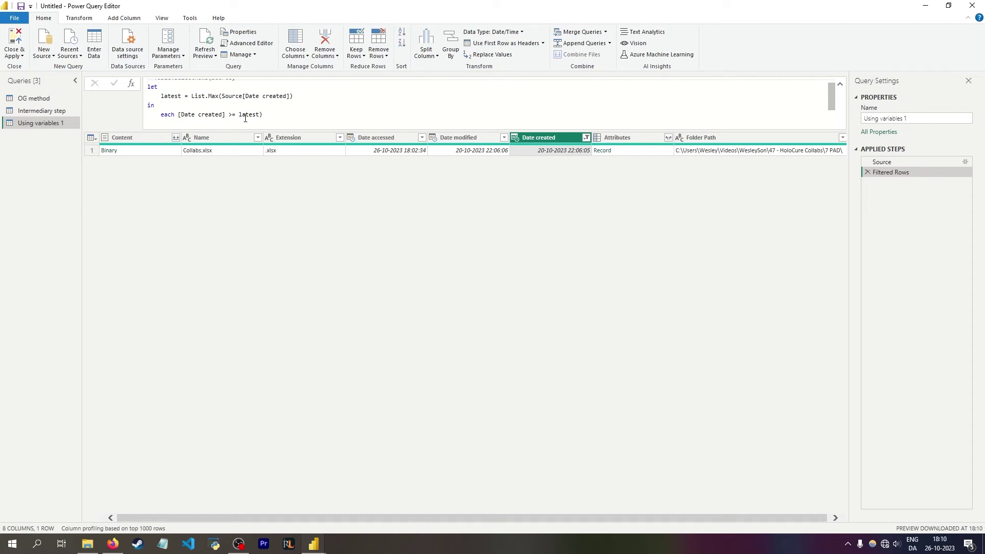
left_click(245, 118)
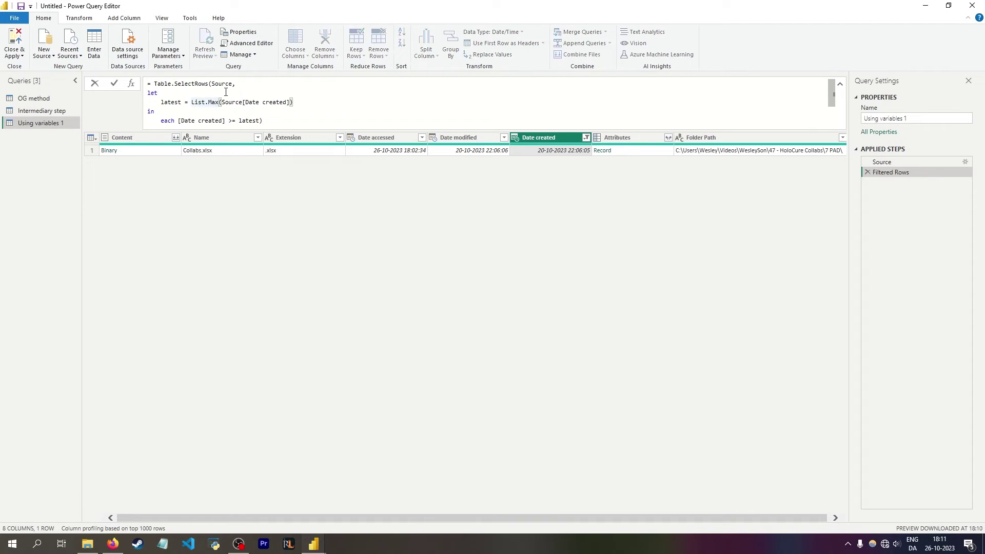
left_click(214, 83)
Duplicate Using variables 1 into a new query, Using variables 2
key("ctrl+a")
left_click(182, 177)
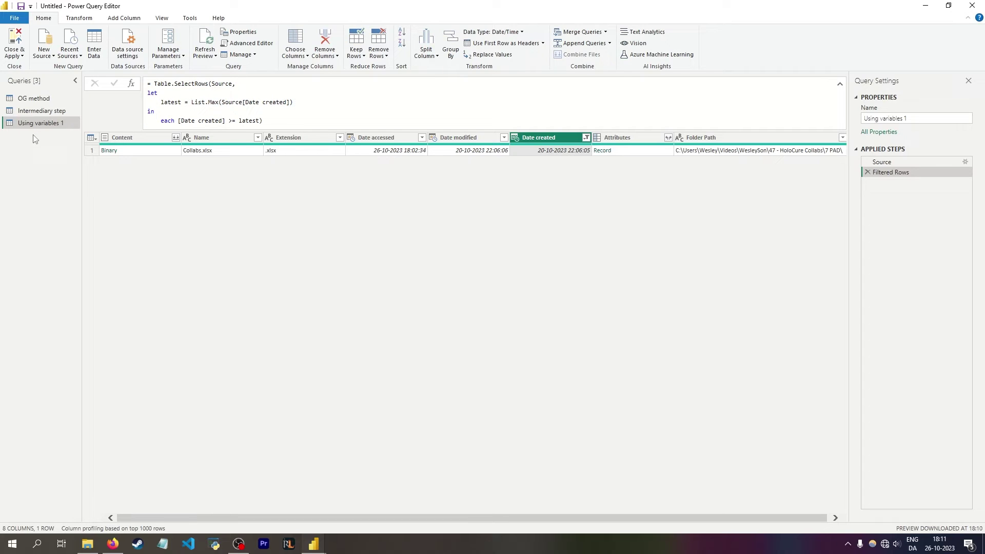
right_click(43, 122)
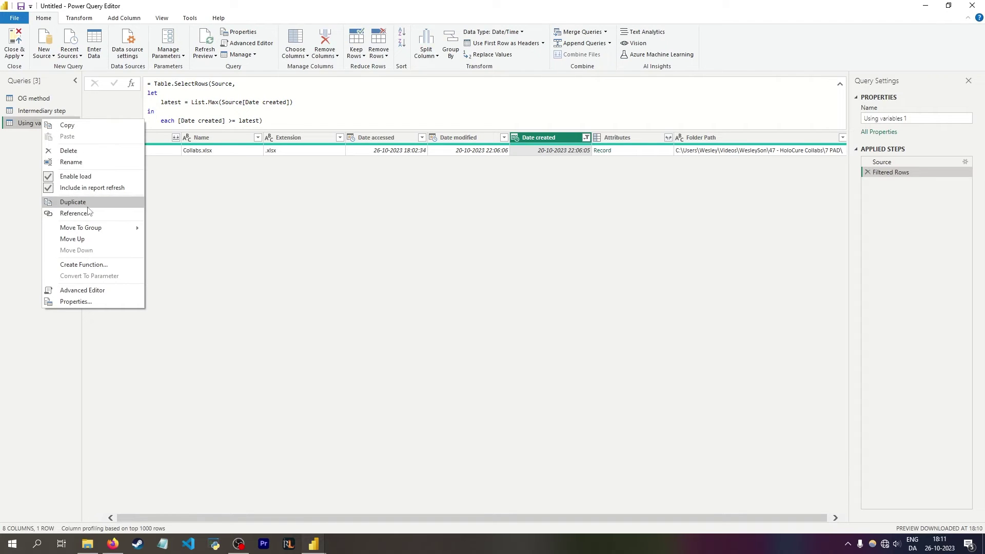
left_click(77, 201)
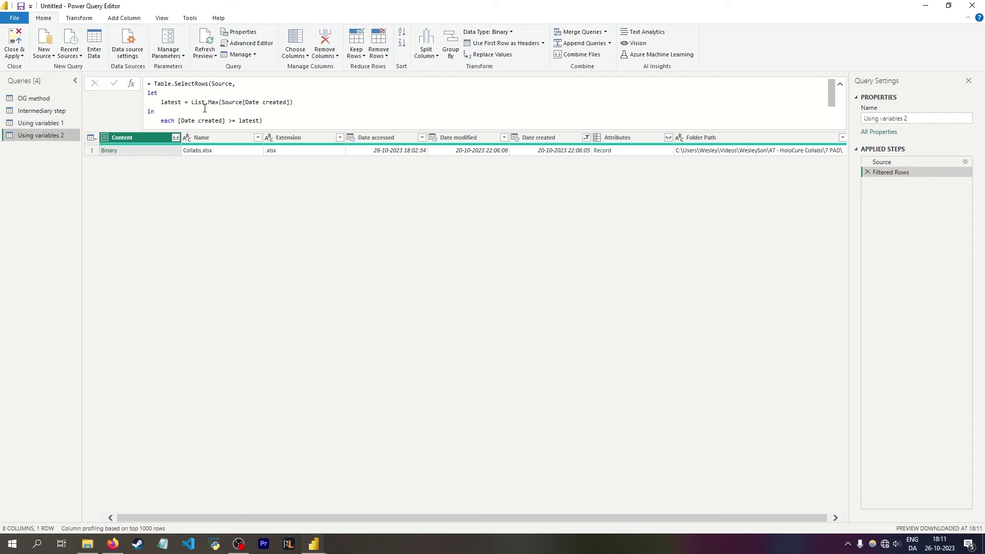
Move the let…in block defining latest above Table.SelectRows and indent it
mouse_move(149, 93)
left_mouse_down()
mouse_move(172, 109)
mouse_move(157, 91)
left_mouse_up()
key("ctrl+c")
key("BackSpace")
key("BackSpace")
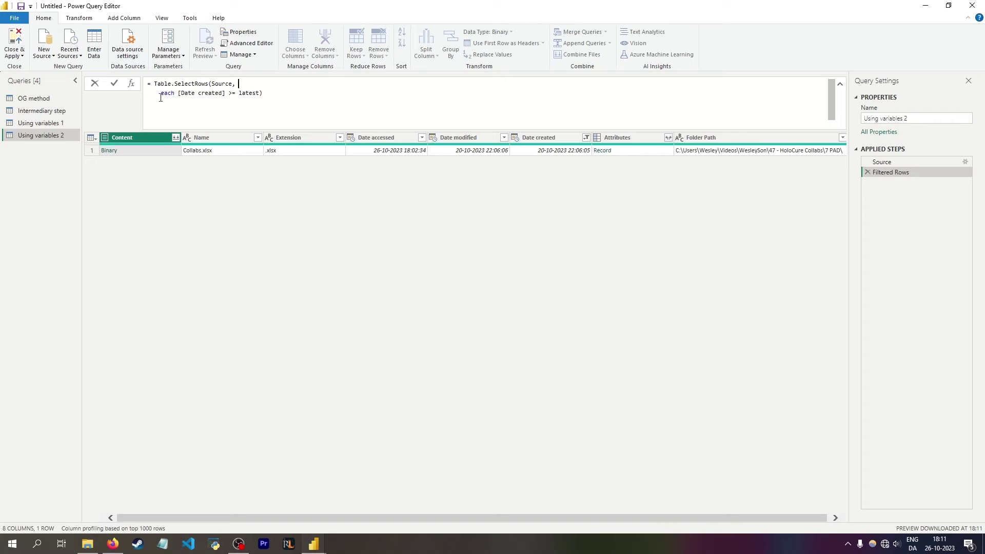
key("Delete")
key("Delete")
key("Delete")
key("Delete")
left_click(155, 84)
key("shift+Return")
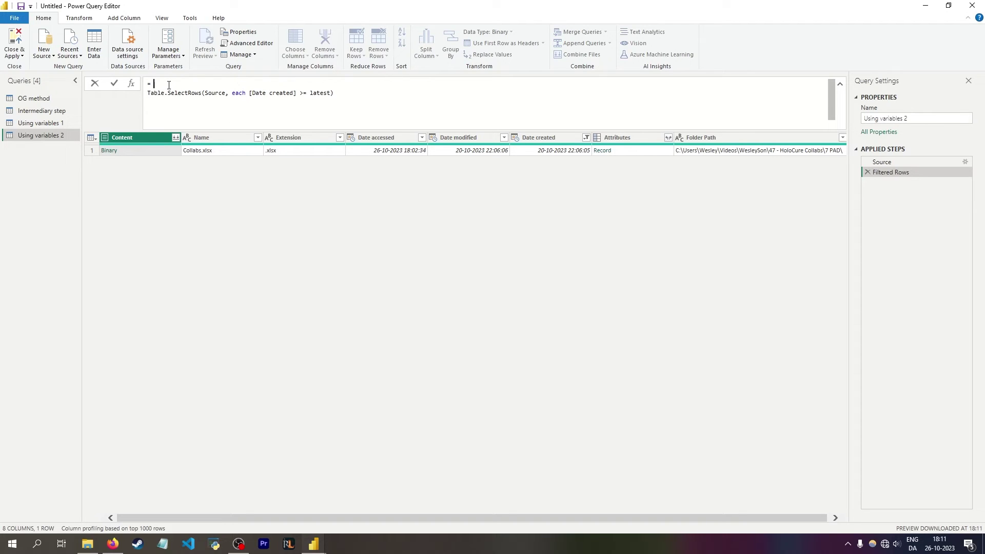
key("ctrl+v")
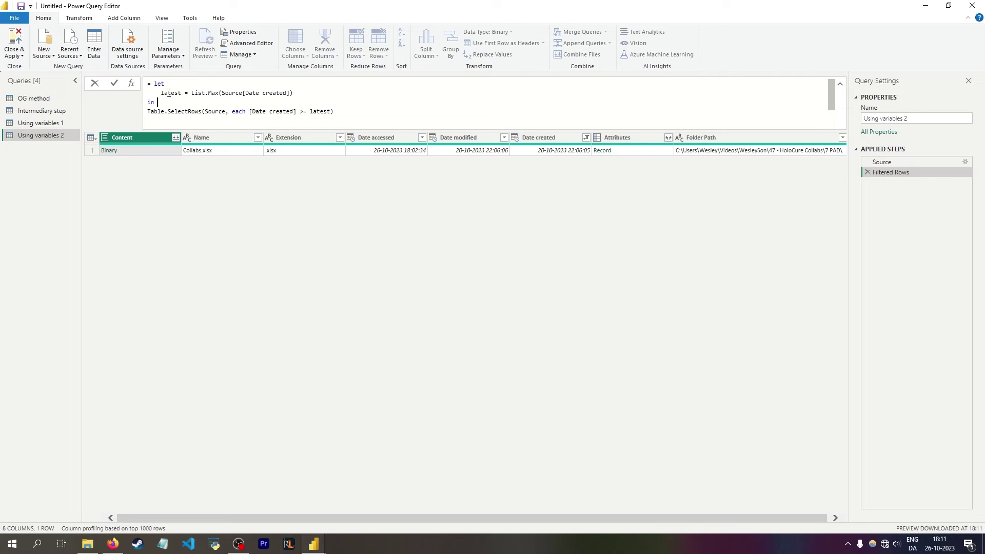
left_click_drag(191, 93, 290, 93)
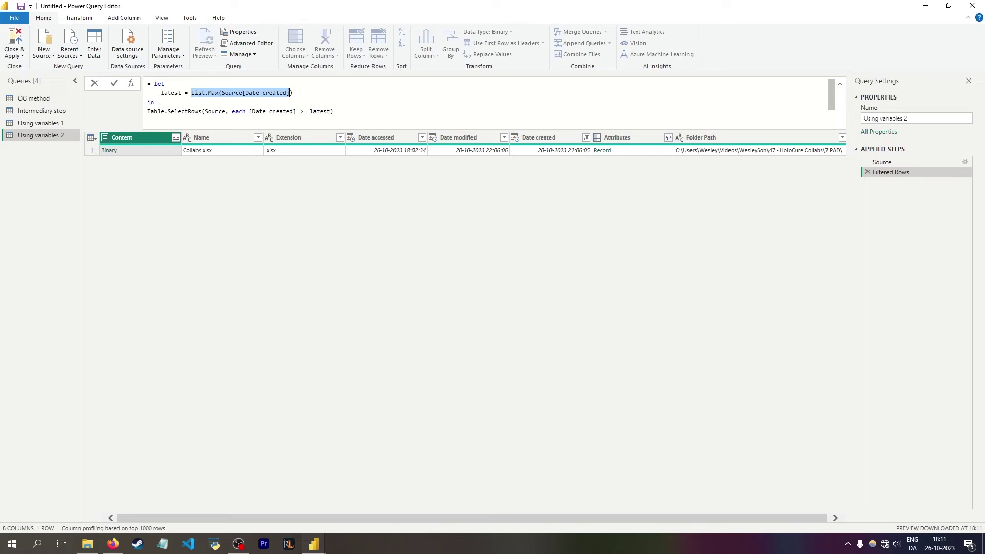
left_click(149, 111)
key("Tab")
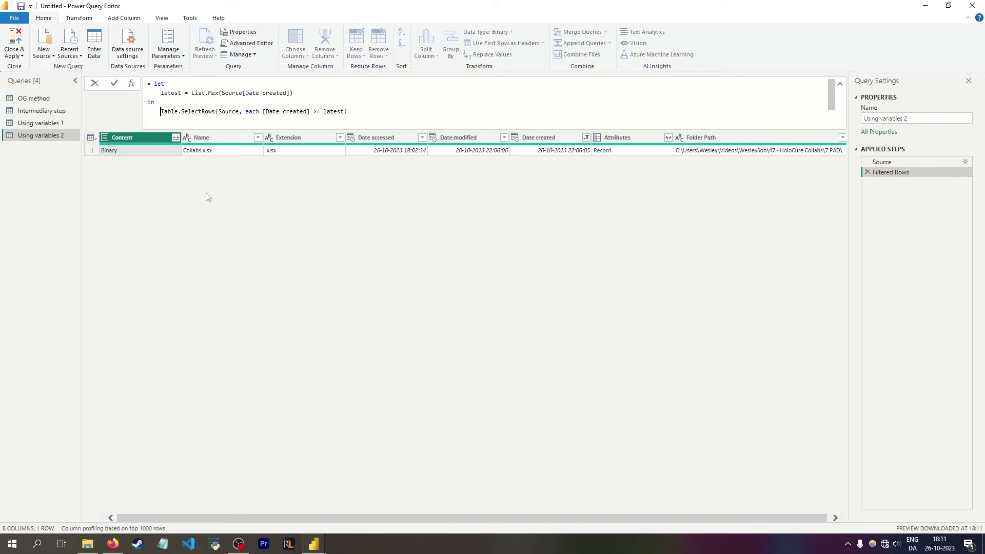
left_click(54, 124)
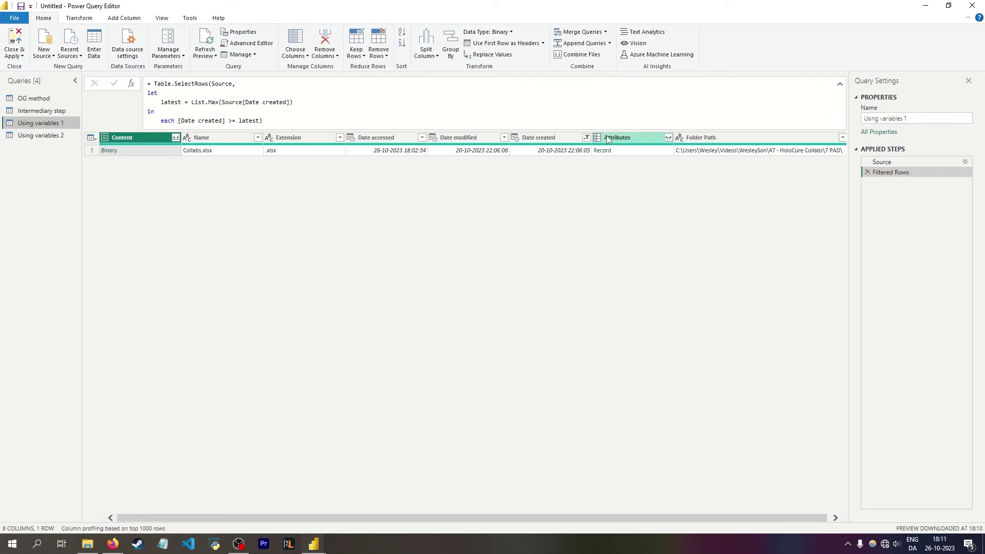
Highlight the let…in block in the Using variables 2 formula, compare it with Using variables 1, then exit unchanged
left_click_drag(148, 93, 167, 112)
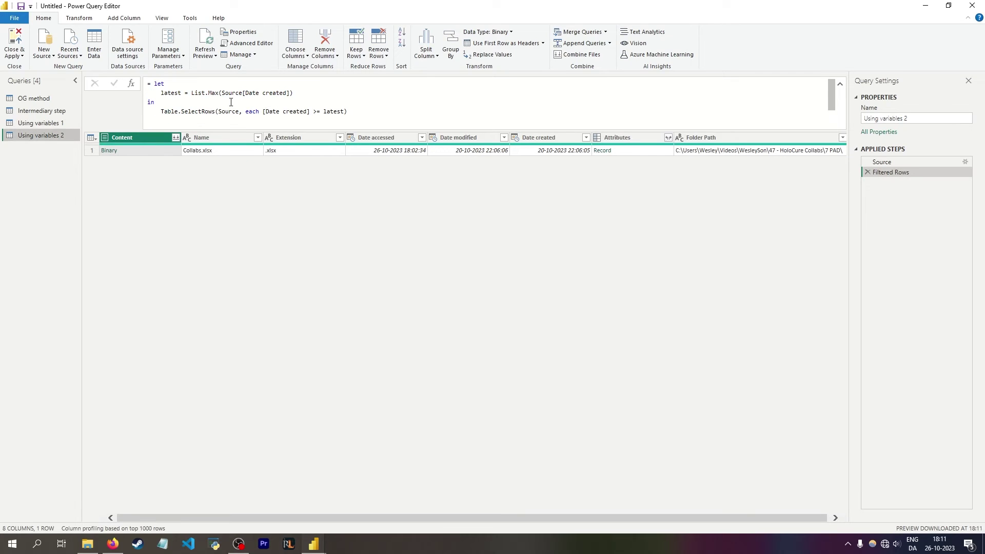
left_click_drag(153, 84, 165, 102)
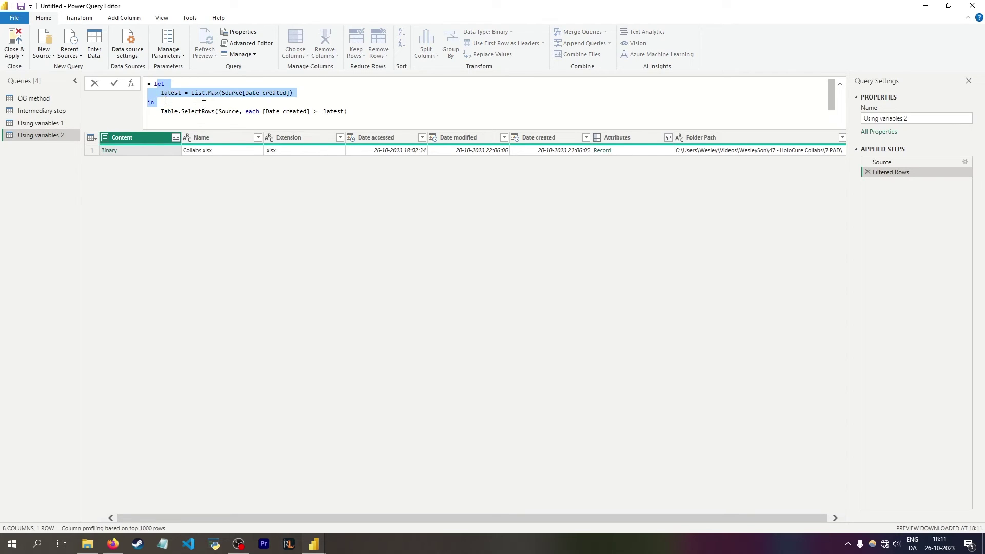
left_click(446, 222)
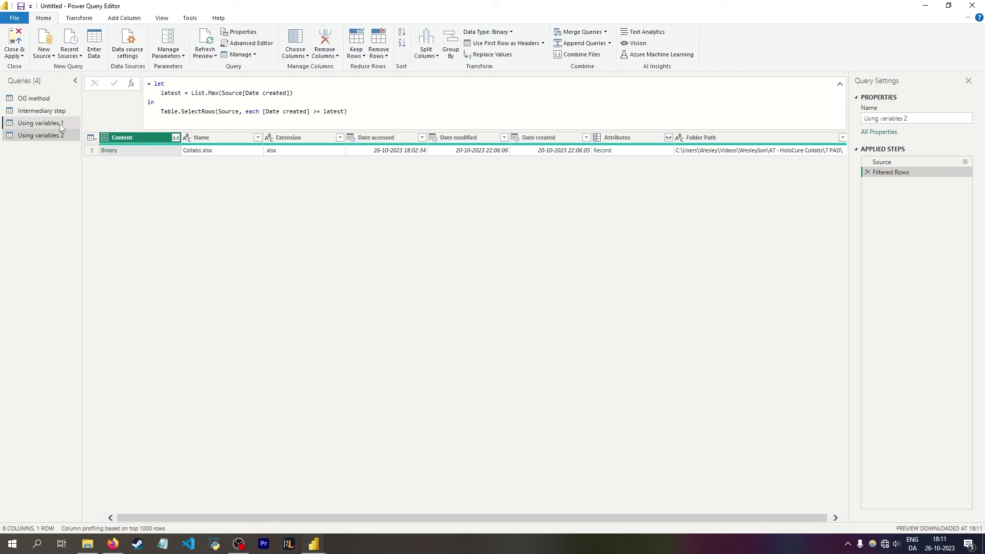
left_click(60, 125)
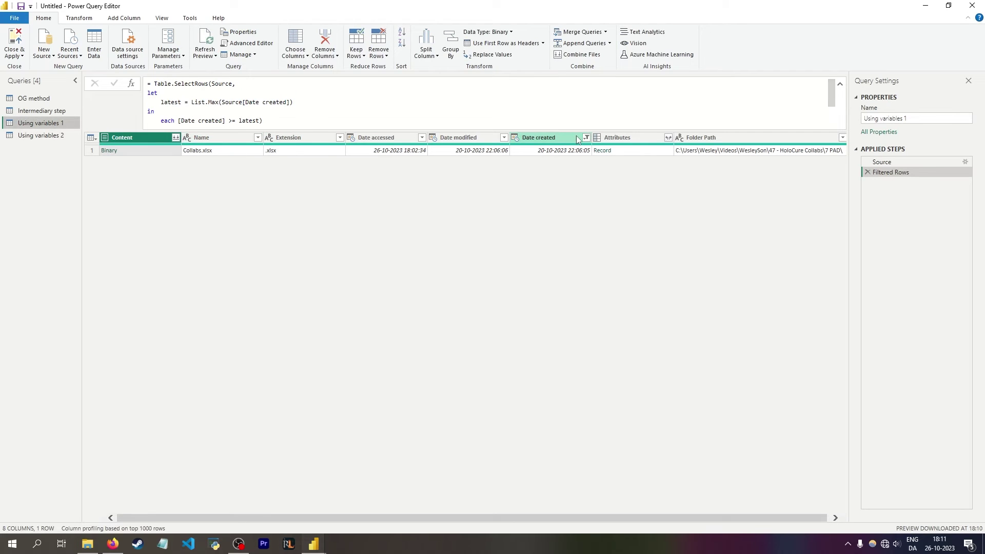
key("Down")
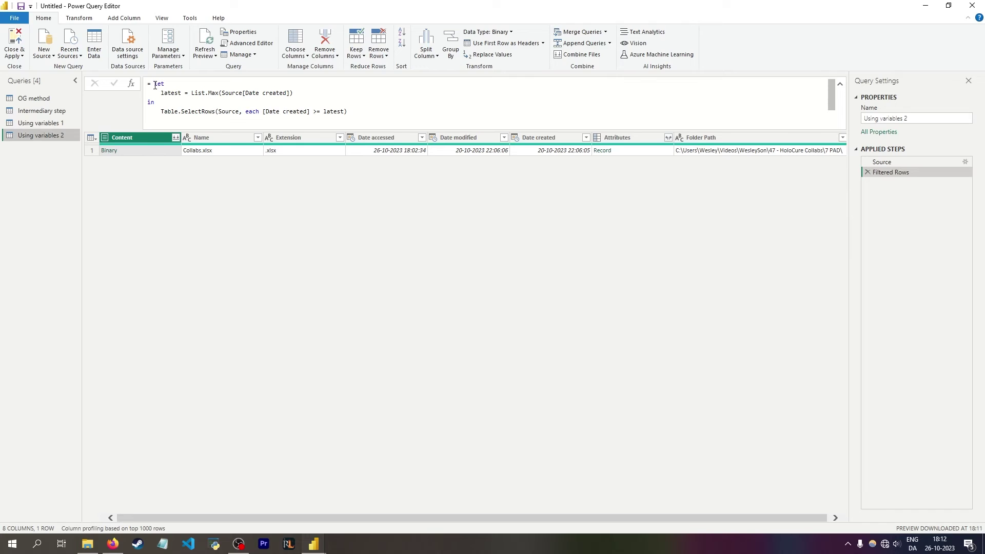
left_click_drag(155, 85, 167, 100)
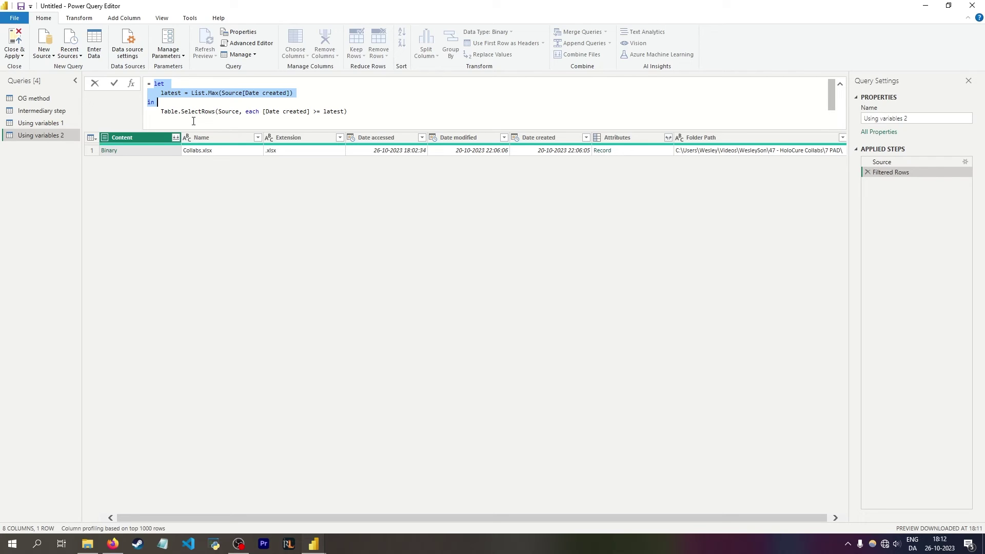
key("Escape")
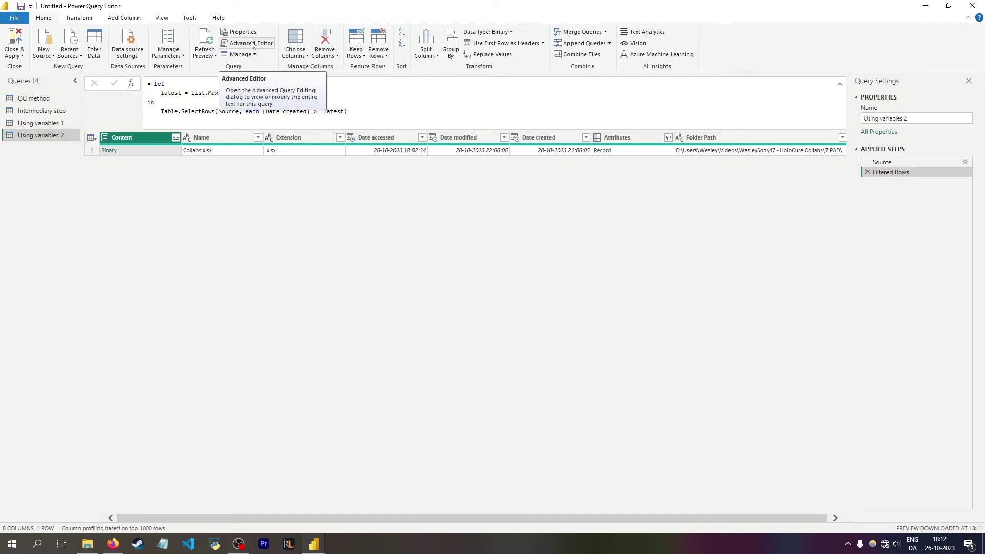
Open the OG method query's code in the Advanced Editor and highlight its Source, Sorted Rows and Removed Other Columns lines
left_click(34, 98)
left_click(251, 43)
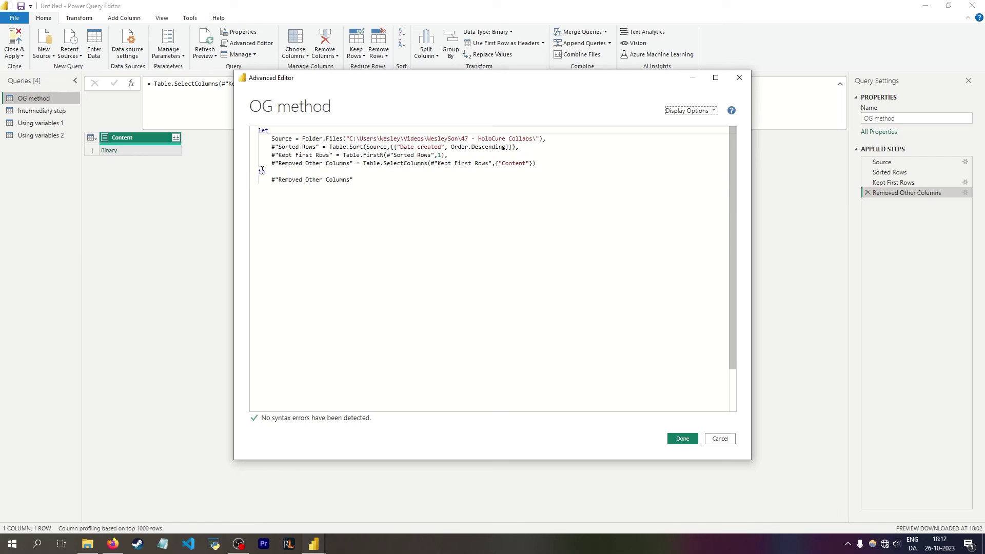
left_click_drag(357, 180, 268, 179)
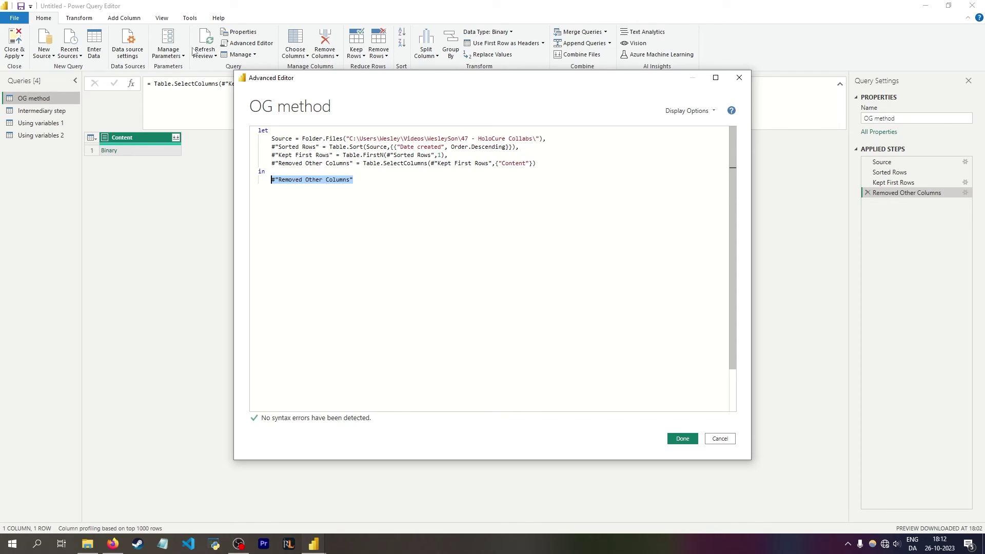
left_click_drag(350, 188, 273, 180)
left_click_drag(271, 139, 448, 154)
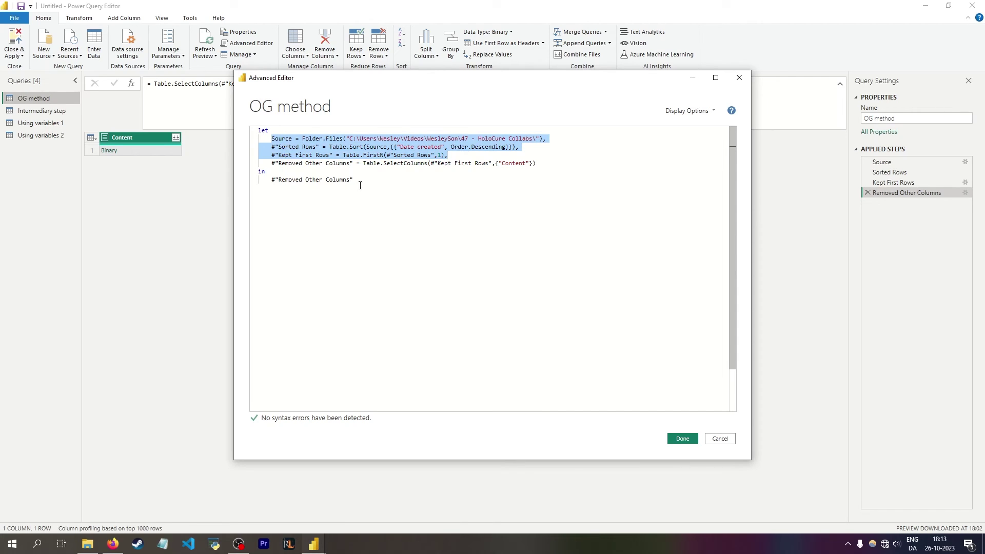
left_click_drag(360, 185, 272, 183)
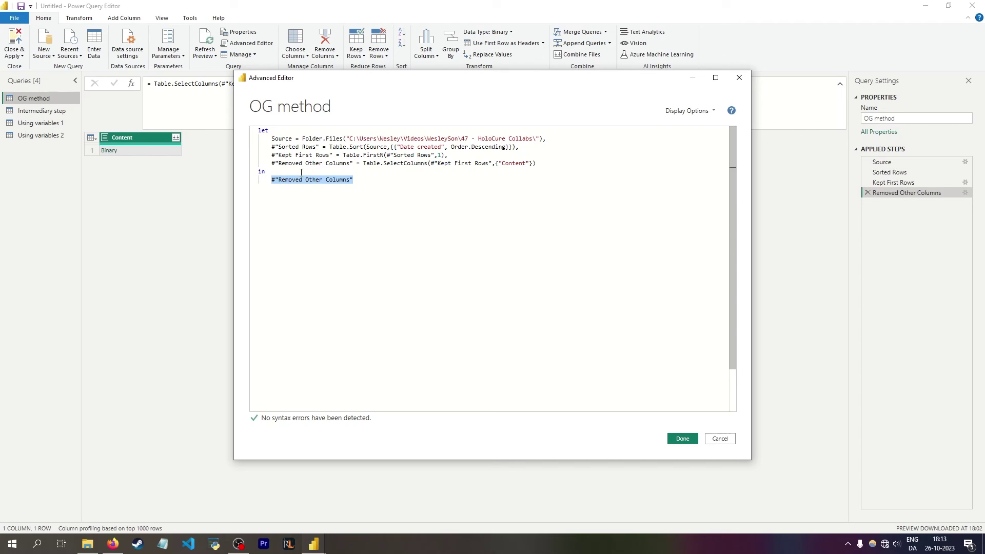
double_click(275, 139)
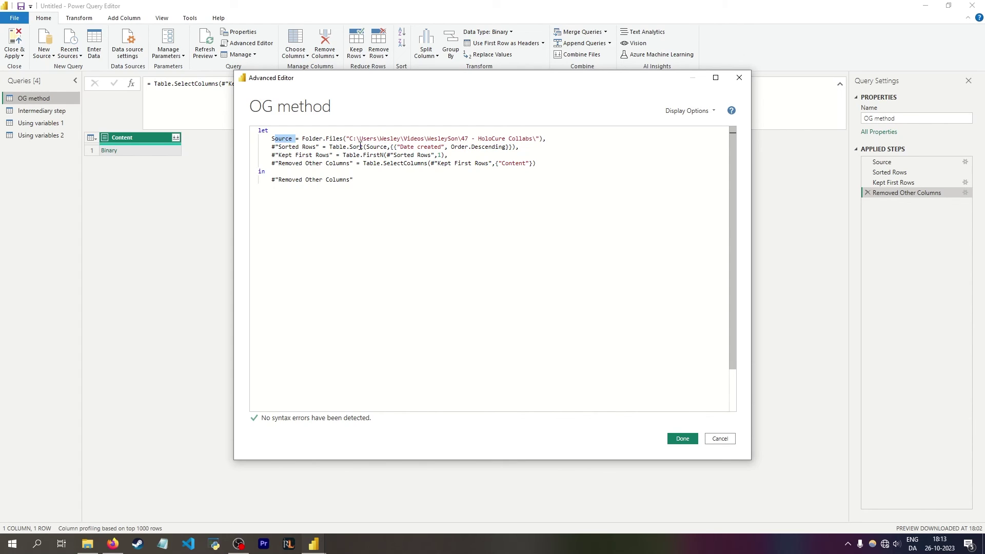
left_click(339, 188)
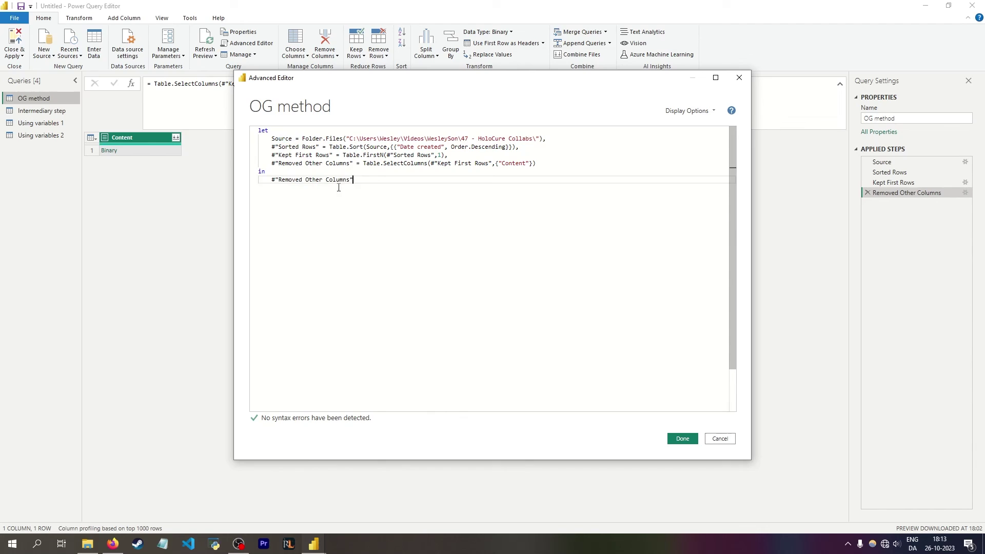
key("shift+Home")
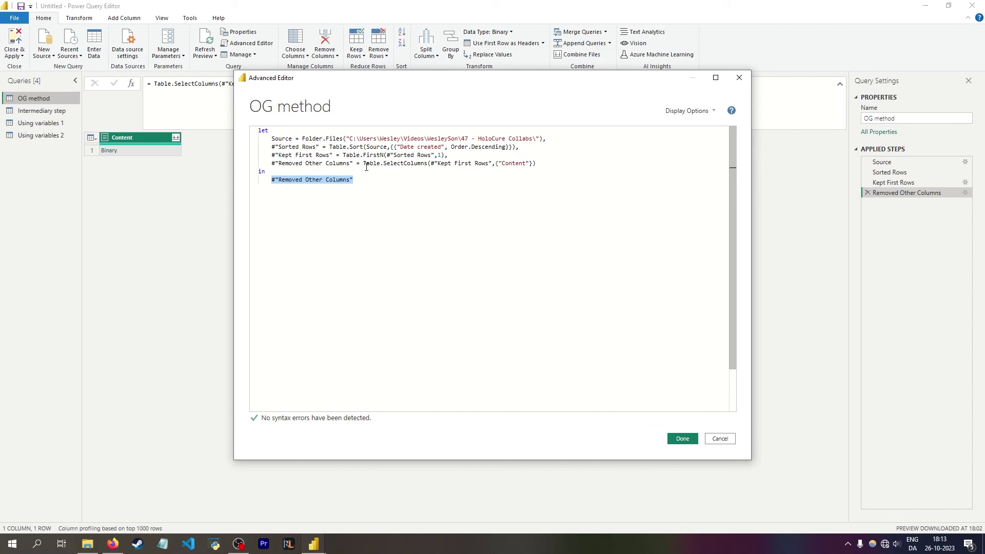
Close the OG method code without saving and open the Using variables 1 query in the Advanced Editor
key("Escape")
left_click(41, 113)
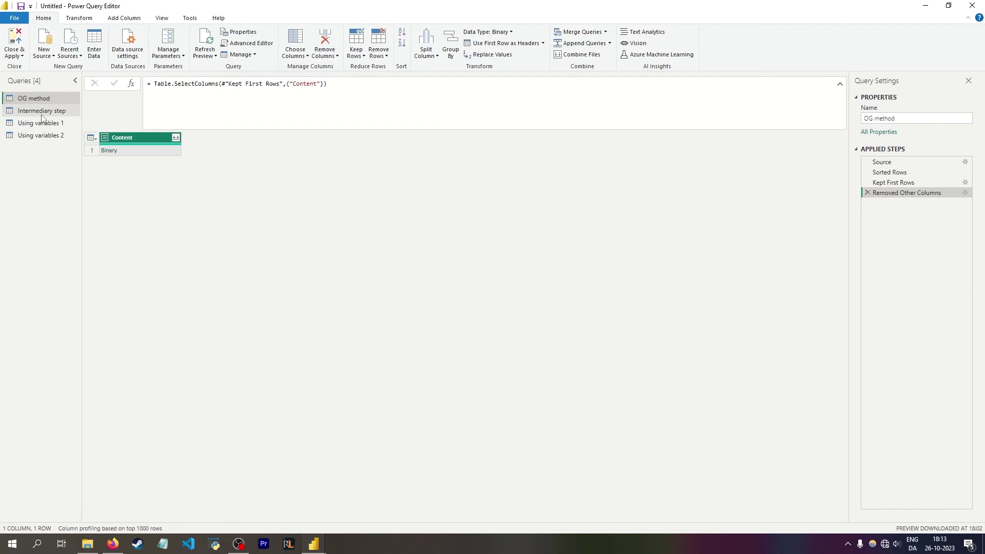
left_click(41, 123)
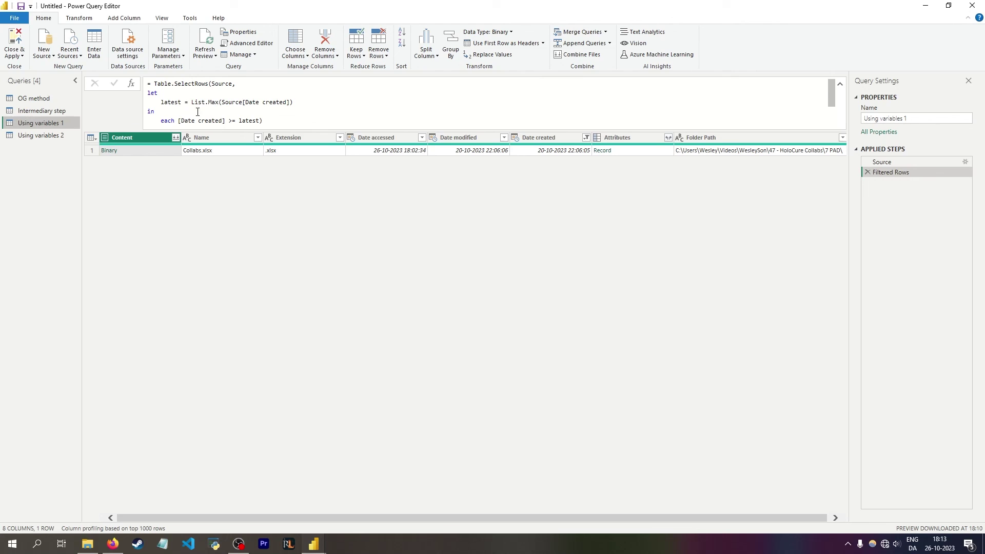
left_click(248, 44)
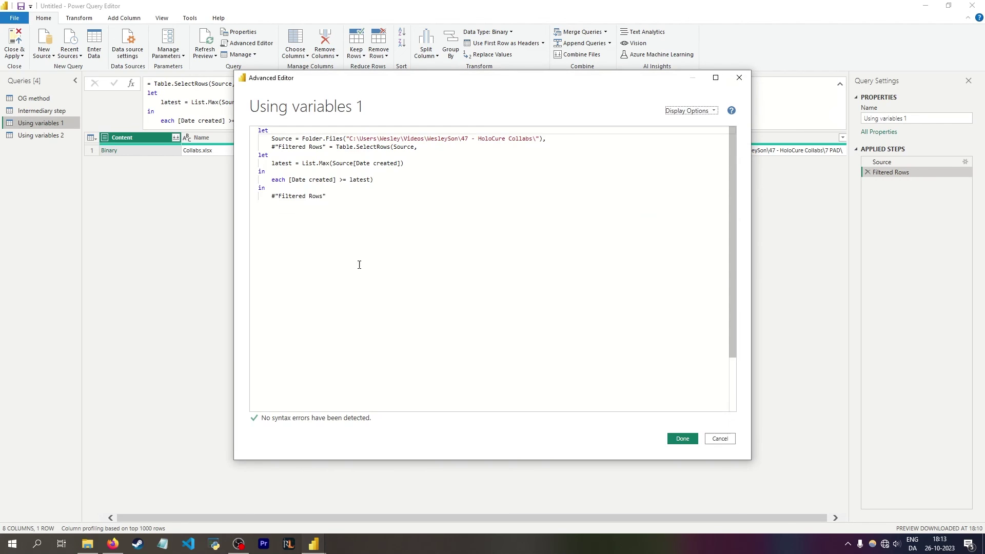
Indent the inner let…in lines two levels under Table.SelectRows
left_click_drag(260, 156, 393, 178)
key("Tab")
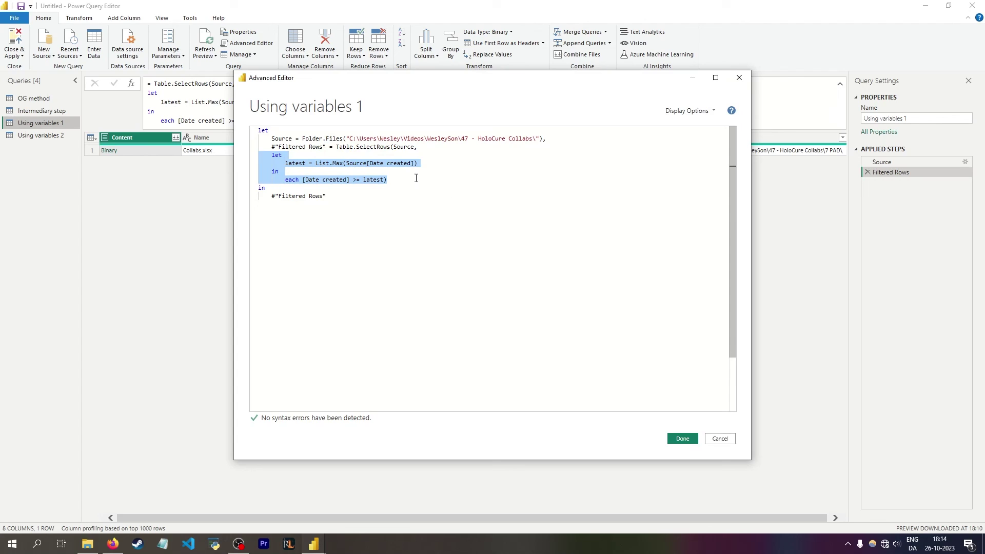
left_click(273, 138)
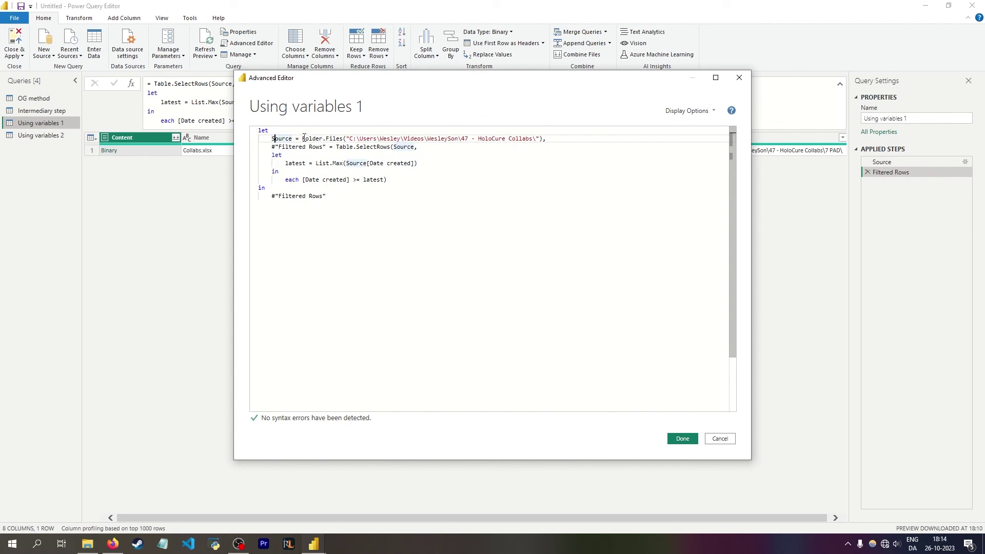
left_click_drag(272, 138, 411, 177)
left_click(272, 147)
key("Tab")
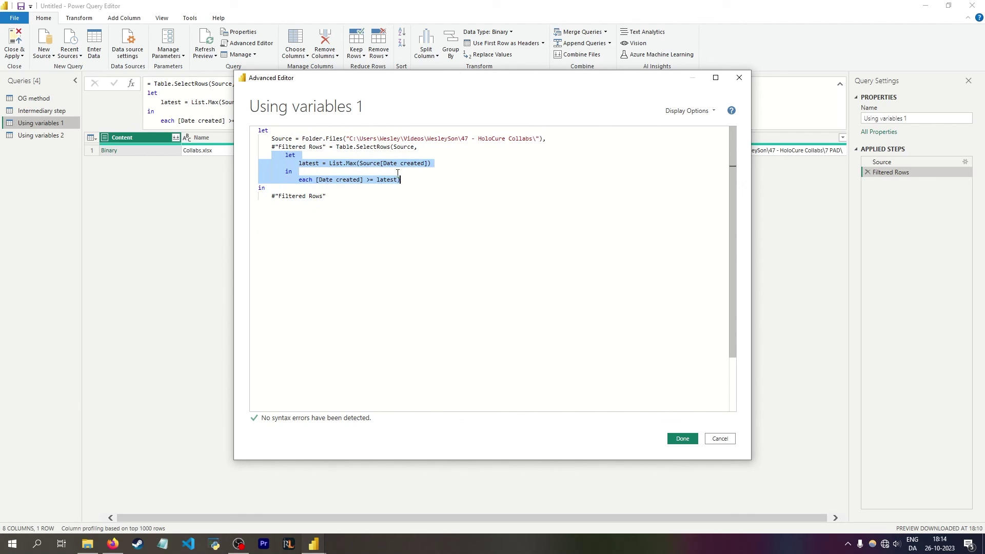
left_click(306, 148)
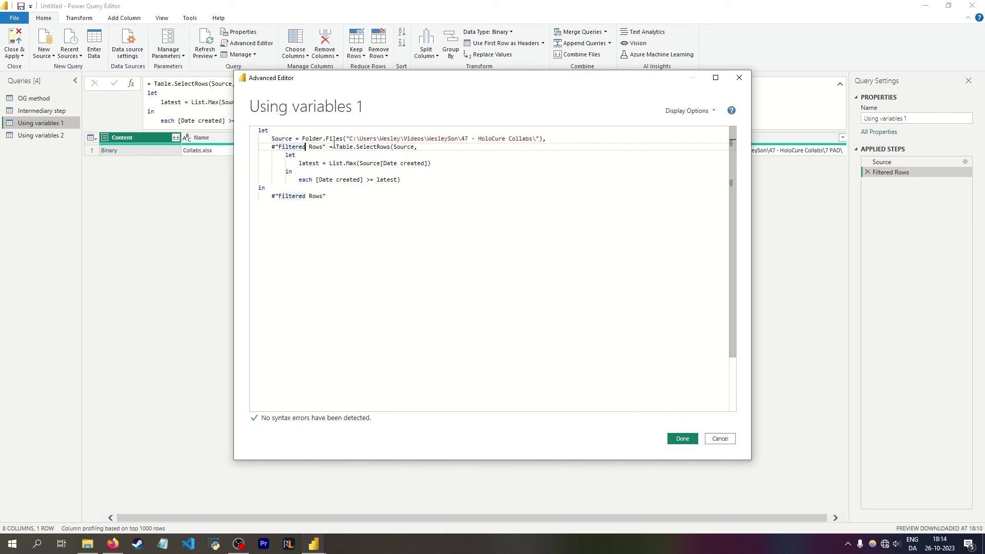
Outdent the each filter line so it aligns with the inner in
left_click_drag(286, 155, 310, 171)
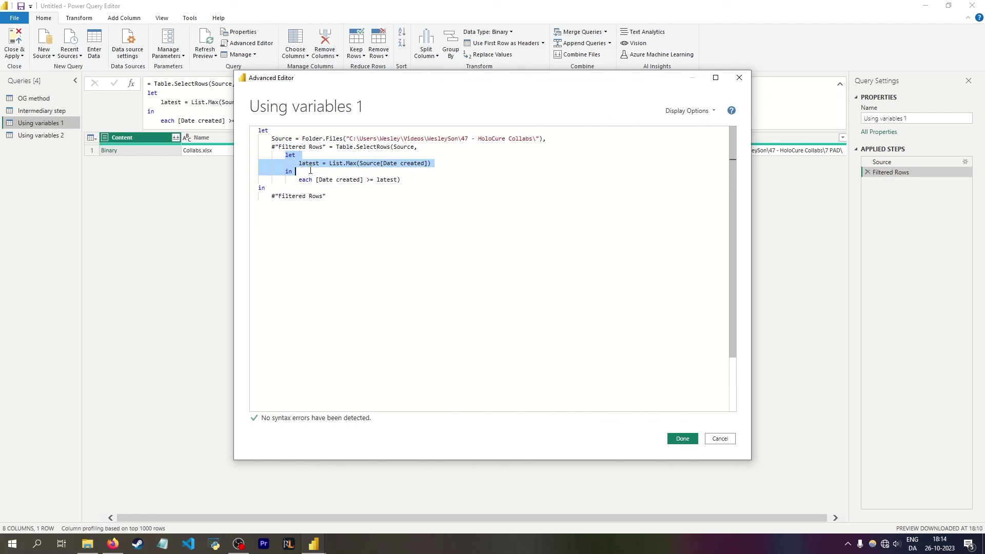
left_click(299, 179)
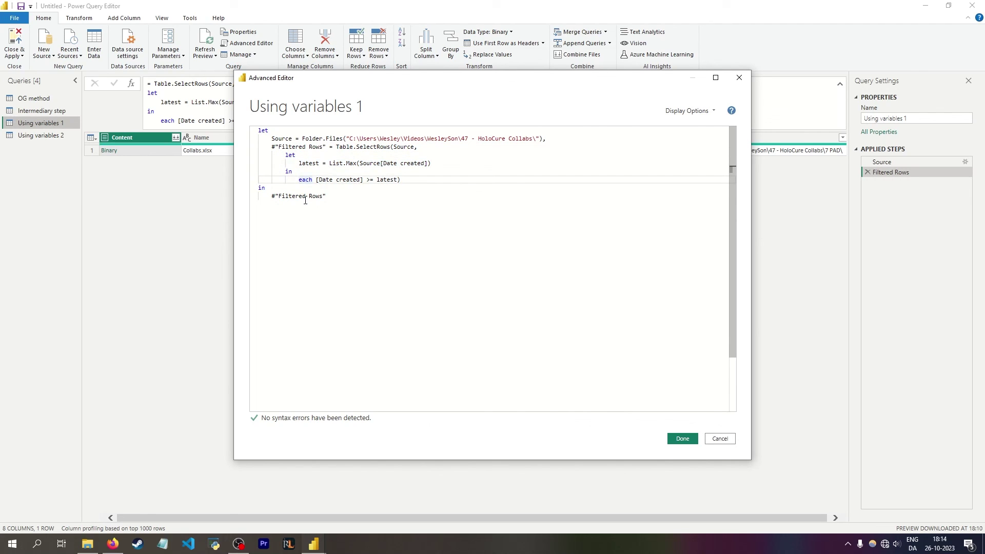
key("shift+Tab")
left_click_drag(285, 155, 388, 179)
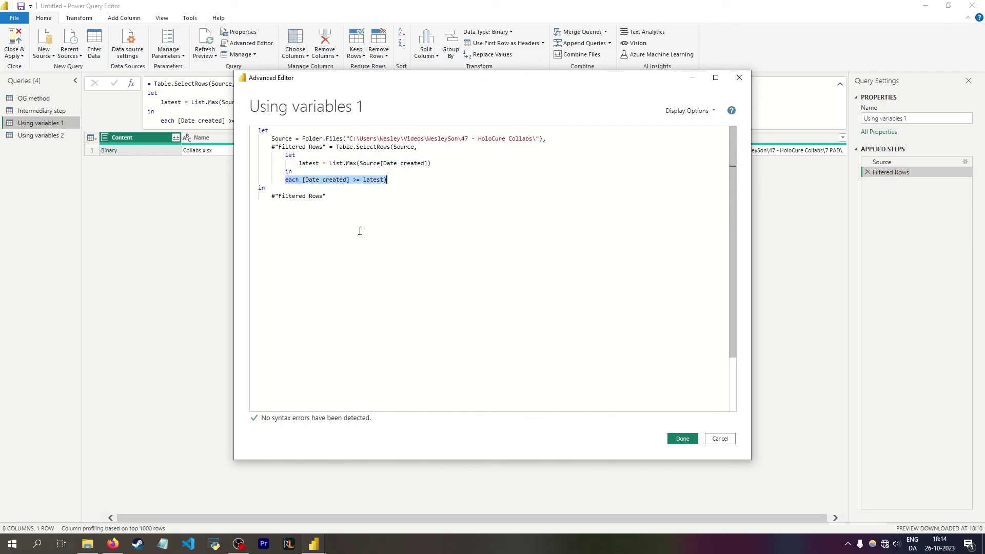
left_click(359, 238)
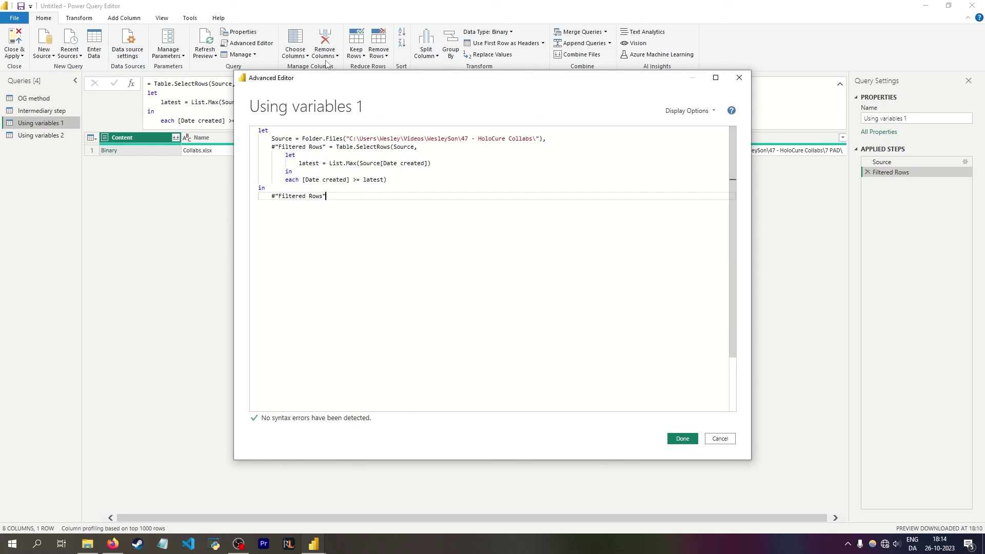
Close the Advanced Editor without saving, returning to the Using variables 1 table
left_click(739, 78)
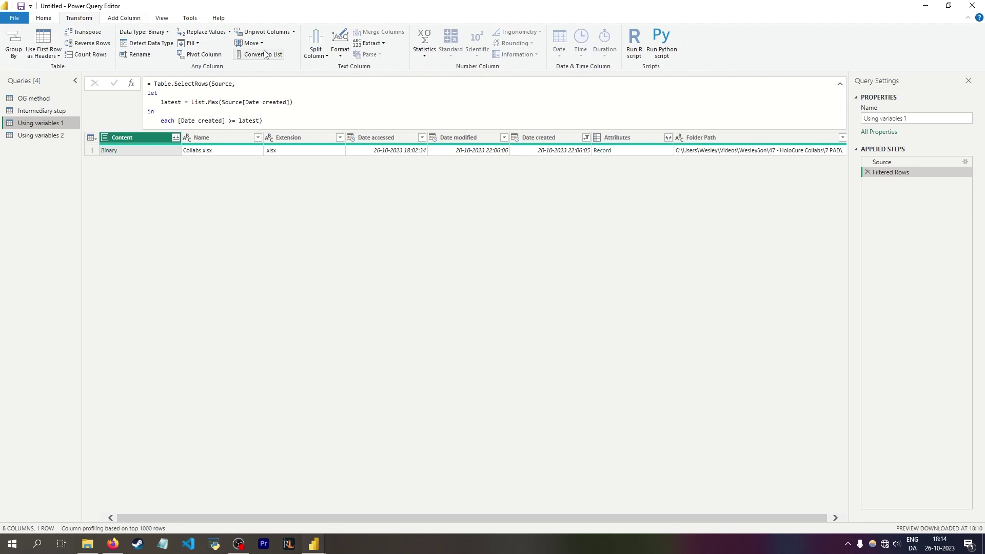